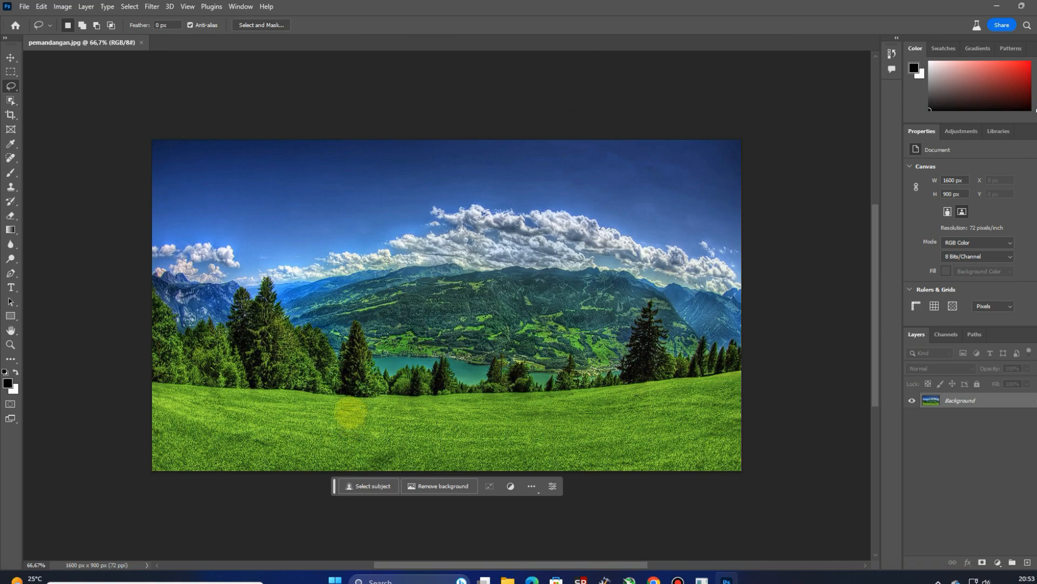
Step: Draw a freehand lasso selection around a wide patch of grass in the middle foreground of the landscape photo
mouse_move(342, 406)
left_mouse_down()
mouse_move(368, 437)
mouse_move(427, 461)
mouse_move(470, 461)
mouse_move(535, 433)
mouse_move(552, 409)
mouse_move(532, 374)
mouse_move(449, 365)
mouse_move(386, 385)
mouse_move(348, 414)
left_mouse_up()
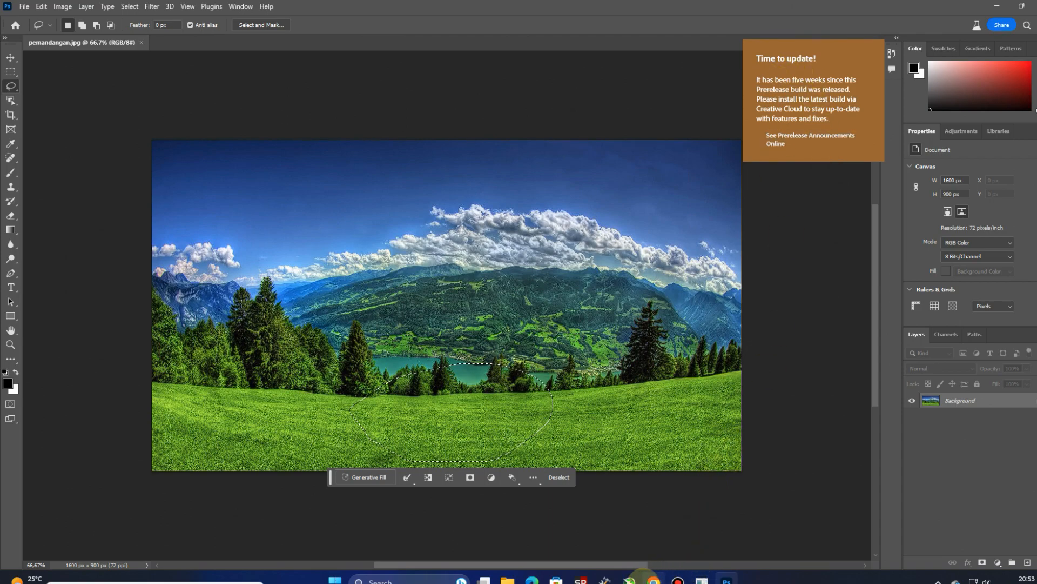
Step: Switch to Chrome, search Google for "translate" in a maximized window, and set the translation direction from Indonesian to English
key("ctrl+d")
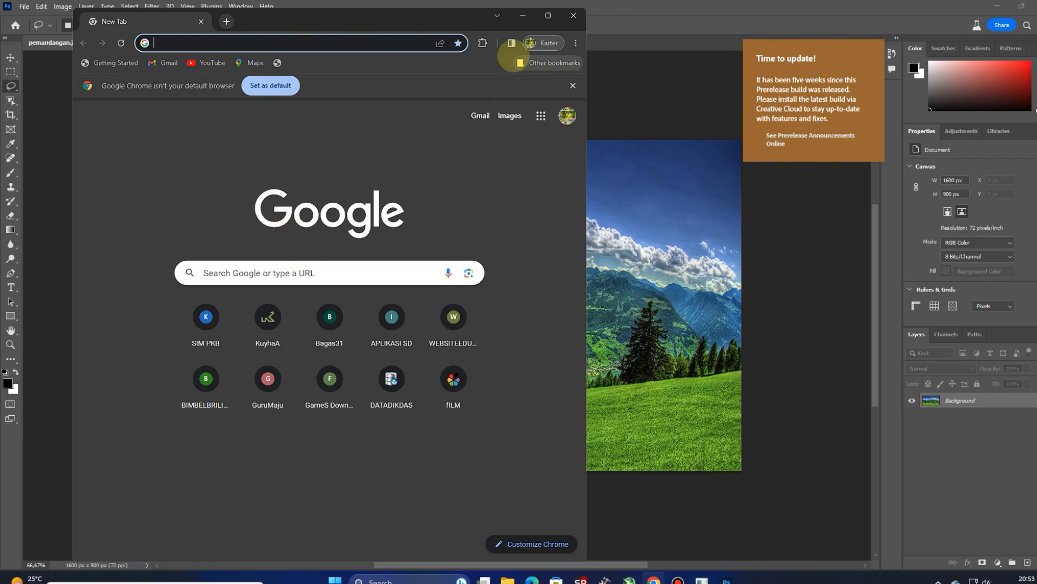
left_click(547, 16)
left_click(218, 28)
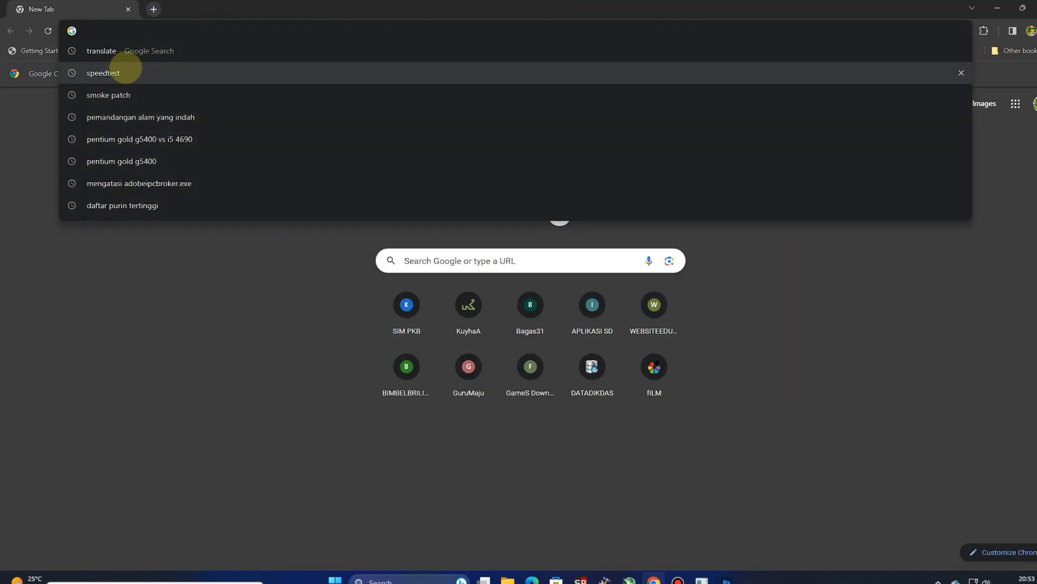
left_click(111, 50)
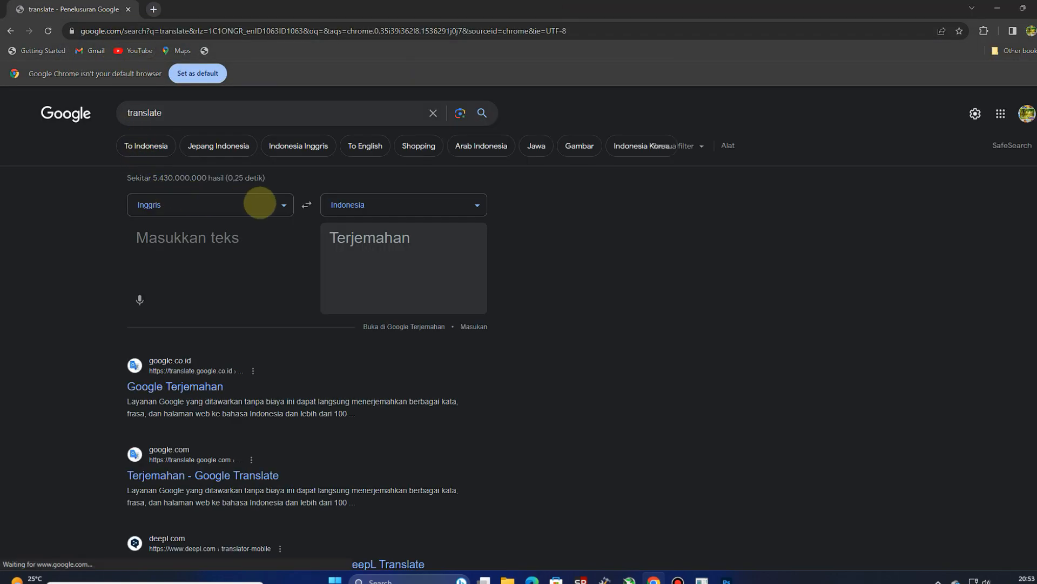
left_click(307, 205)
Step: Translate "dua orang kekasih duduk santai" into English and copy the translated text
left_click(182, 234)
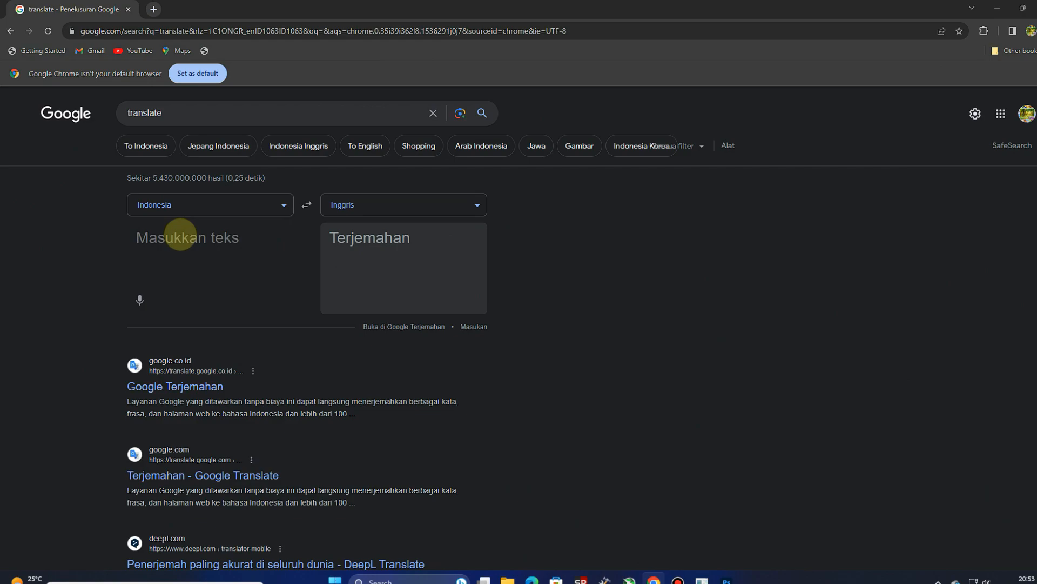
type("dua")
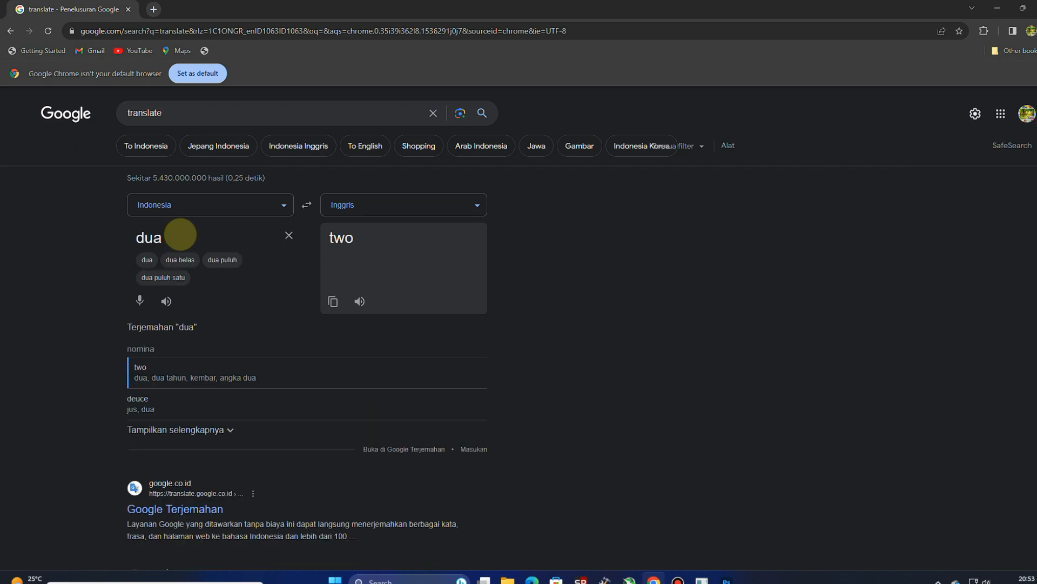
type(" ora")
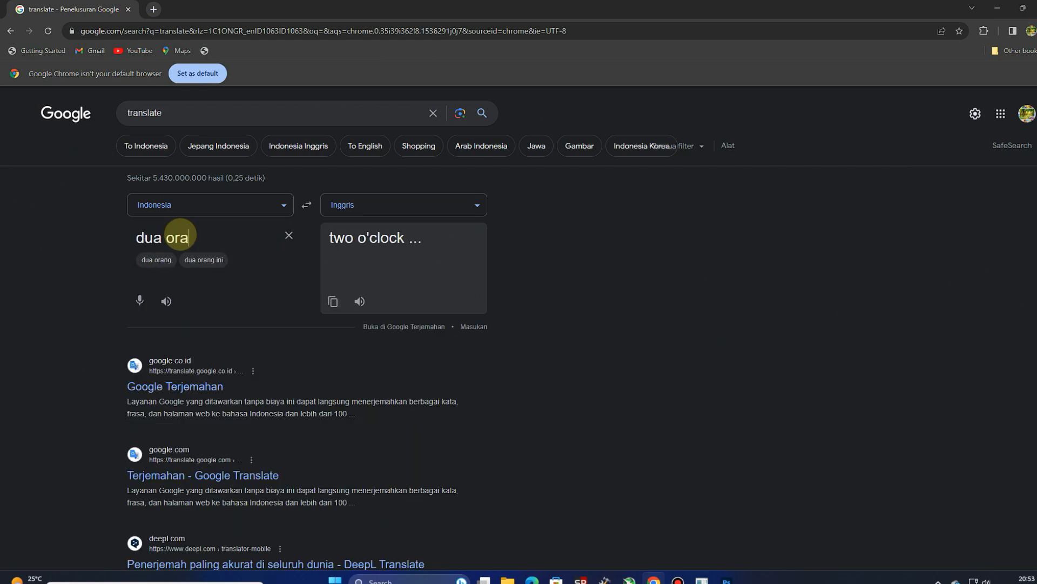
type("ng keka")
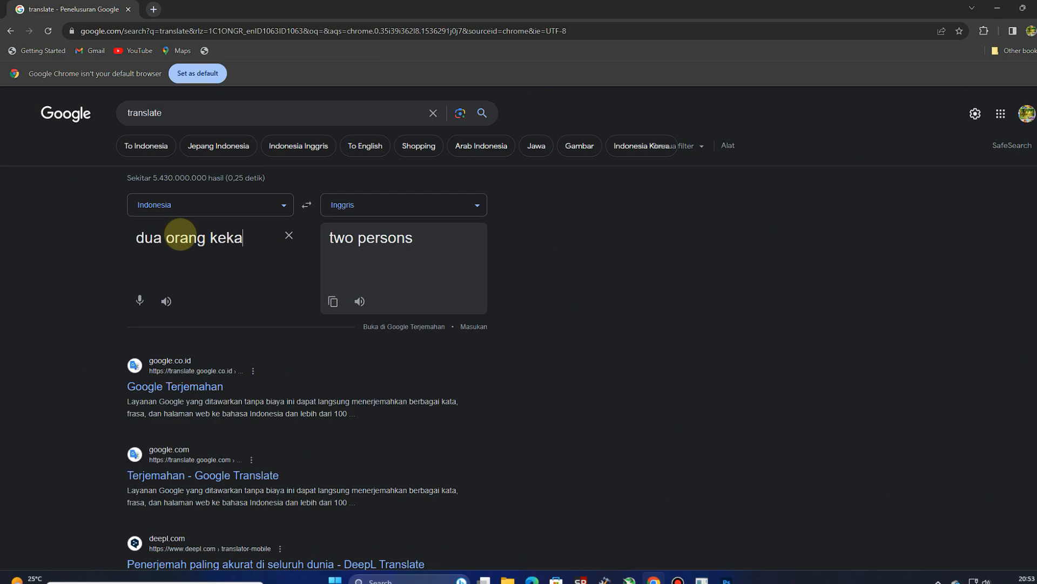
type("sih ")
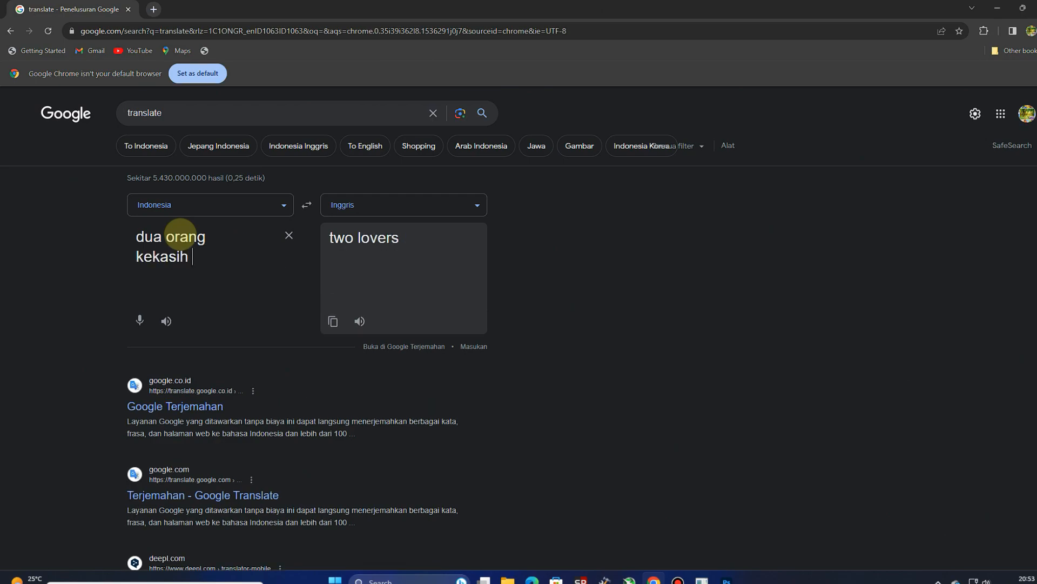
type("duduk")
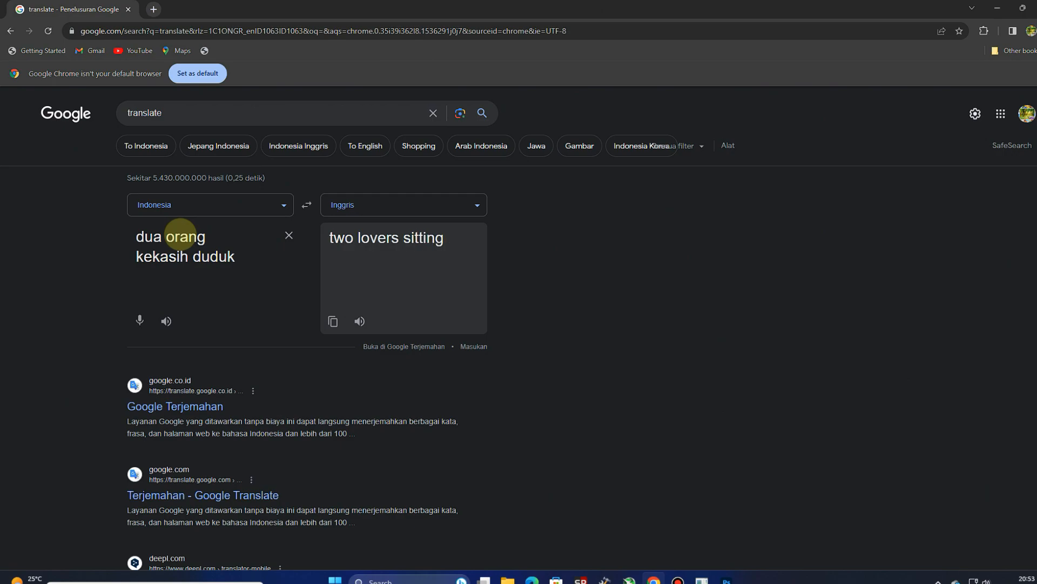
type("santai")
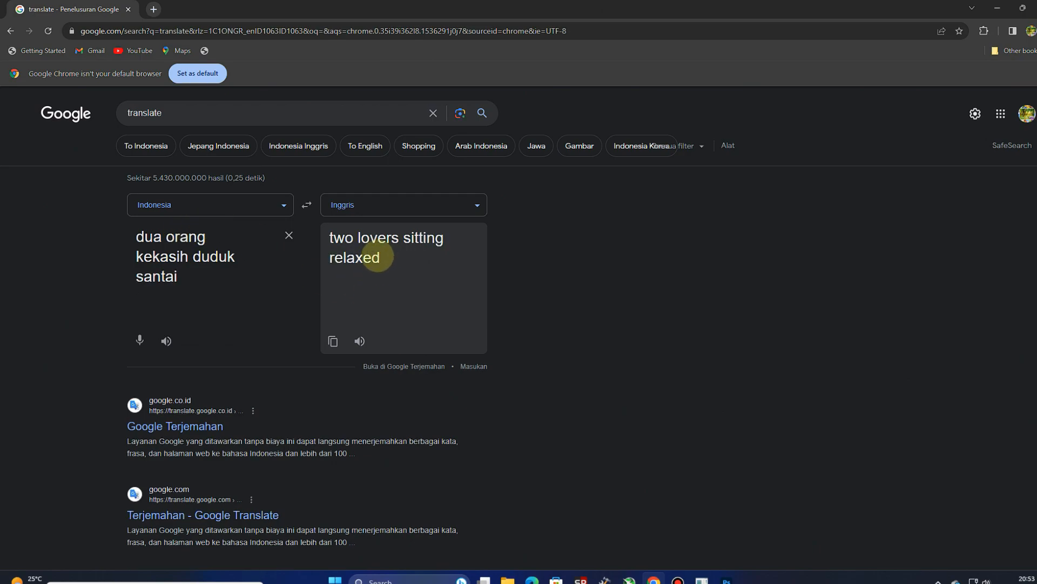
left_click_drag(378, 257, 330, 233)
right_click(350, 239)
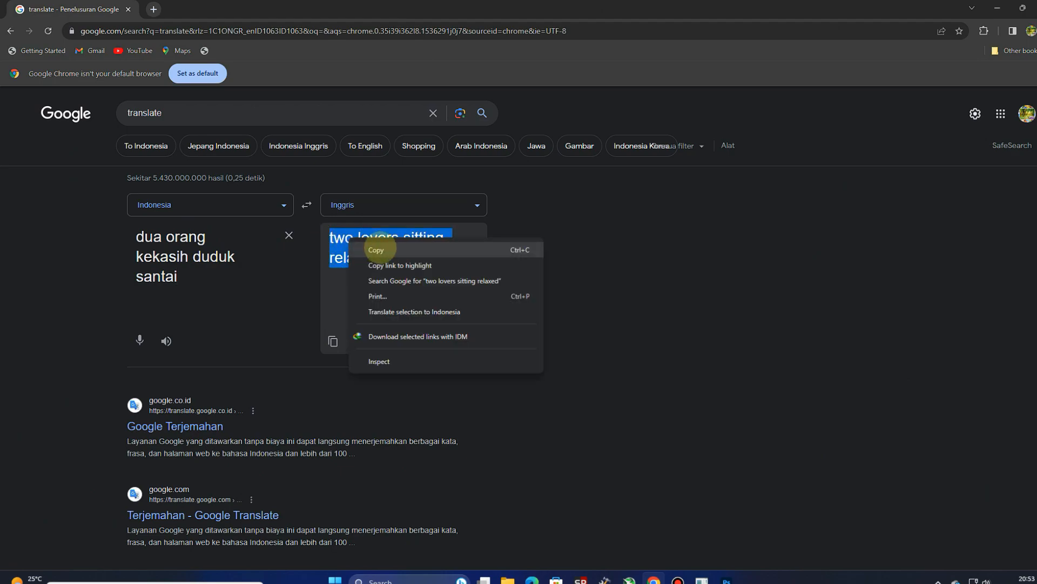
left_click(377, 249)
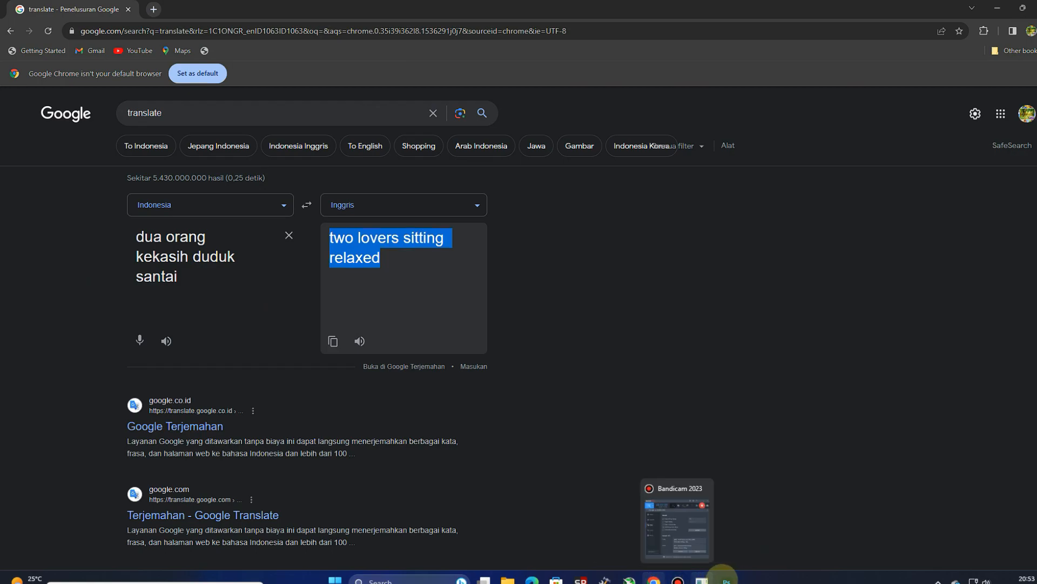
Step: Switch to Photoshop and run Generative Fill on the grass selection with the copied prompt "two lovers sitting relaxed"
left_click(725, 578)
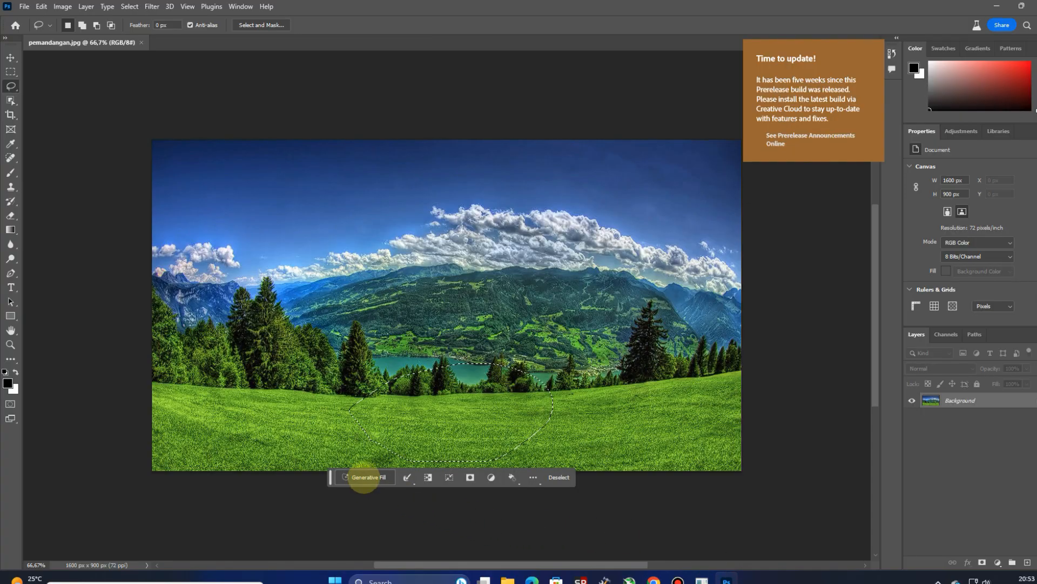
left_click(361, 477)
right_click(357, 477)
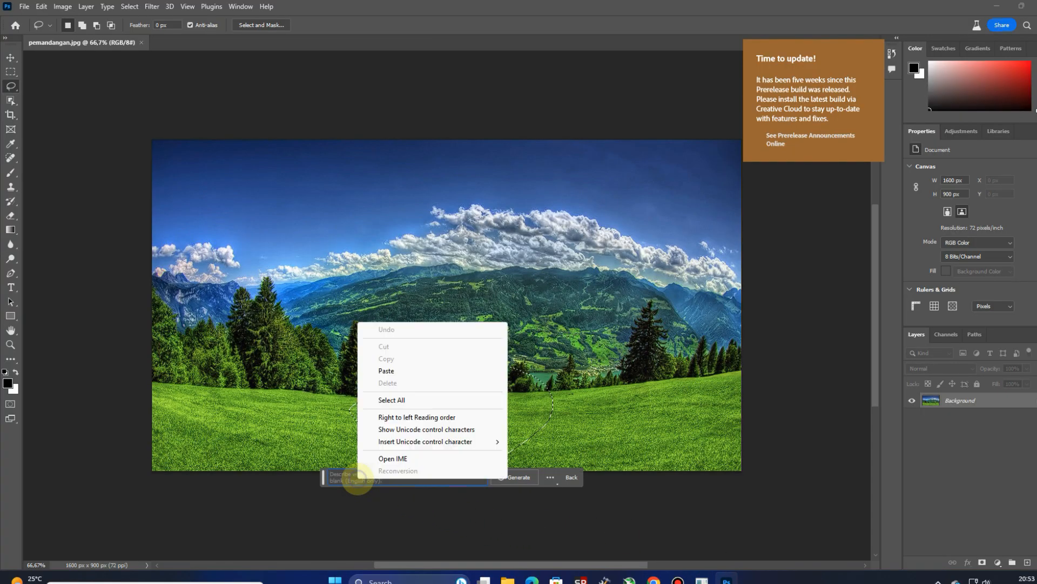
left_click(387, 371)
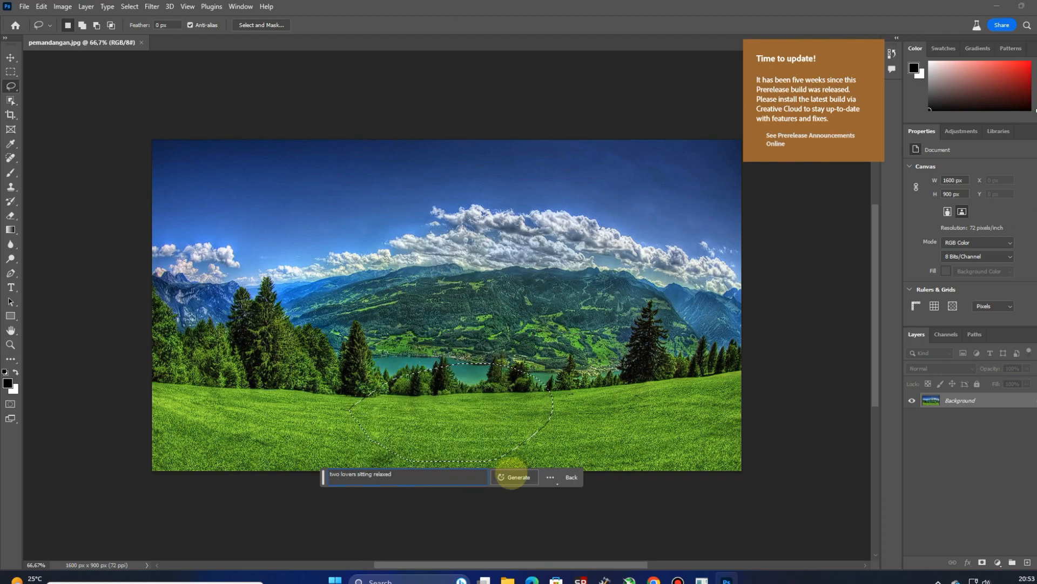
left_click(510, 476)
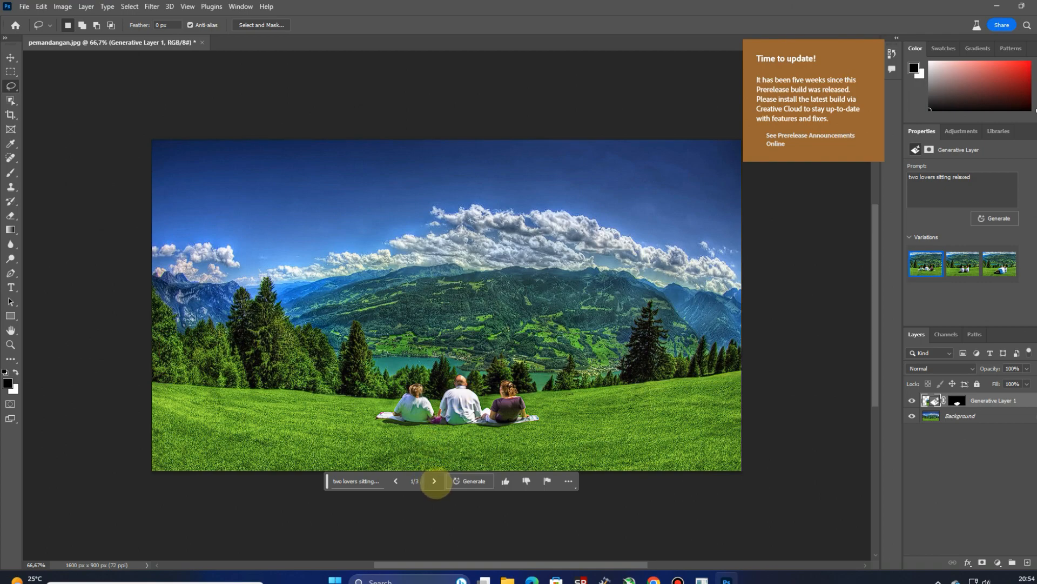
Step: Preview the second and third generated variations, and generate another set from the same prompt
left_click(435, 481)
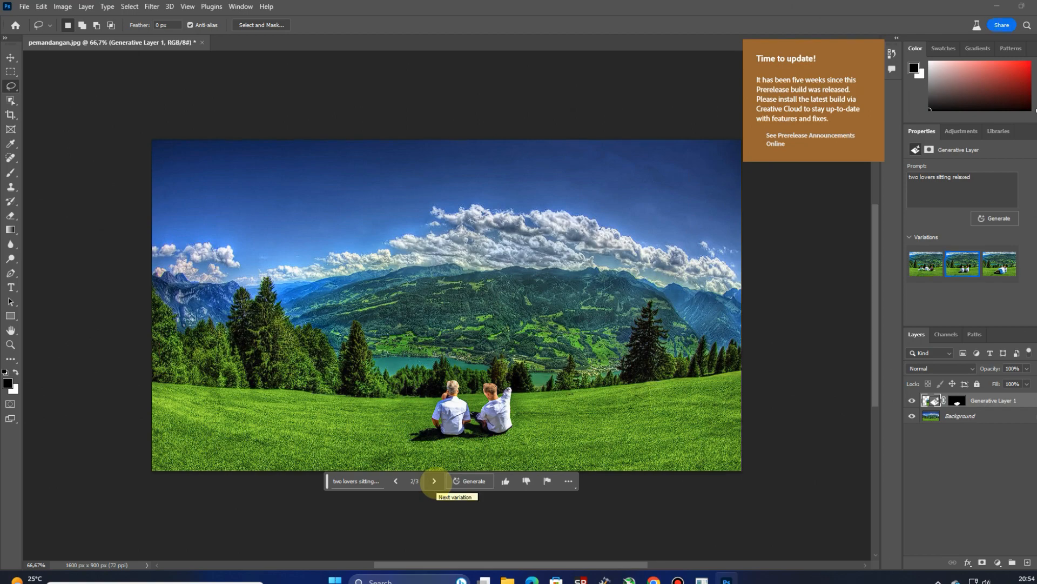
left_click(434, 481)
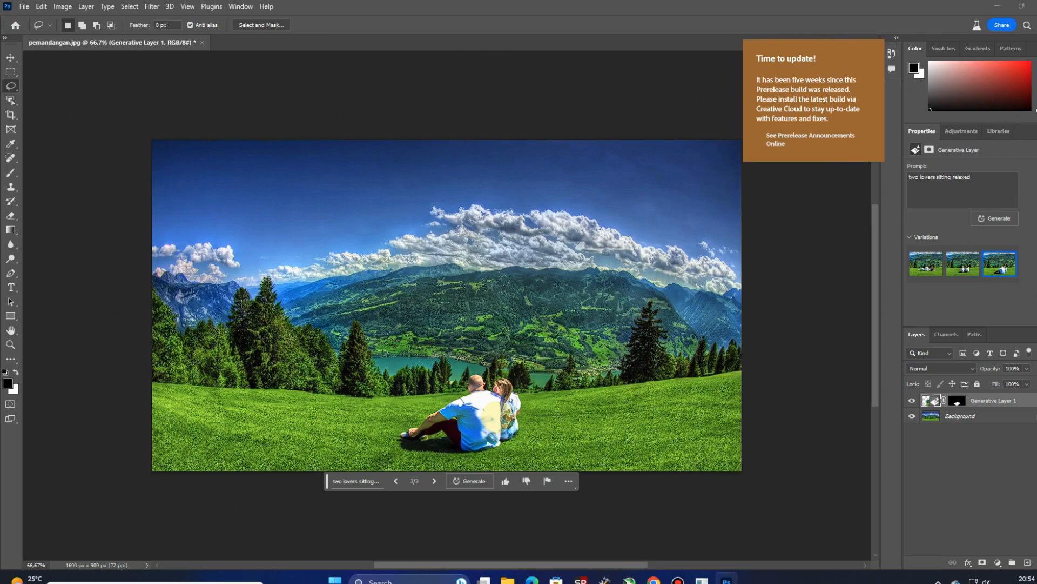
left_click(467, 480)
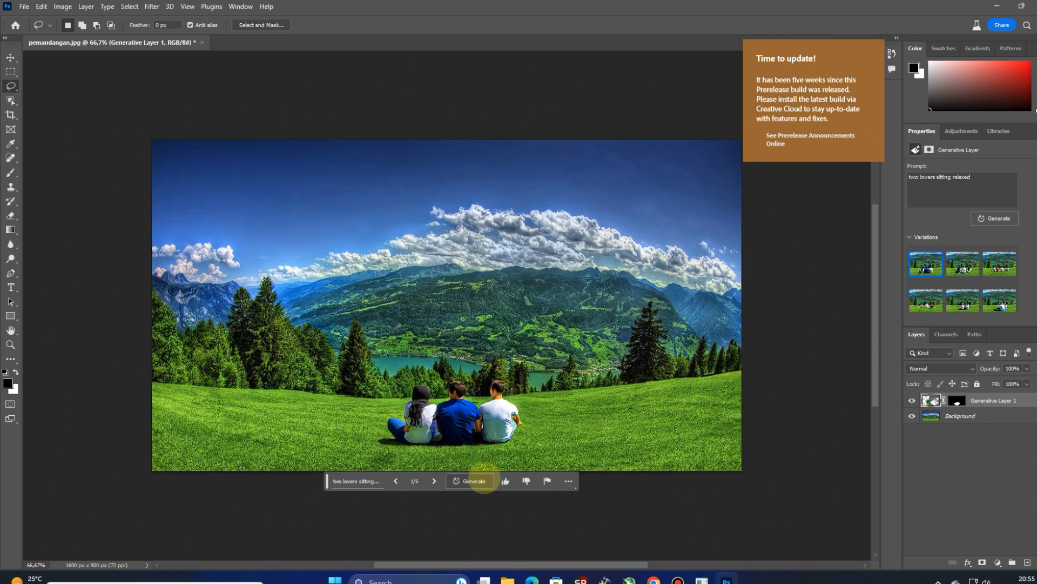
Step: Go through the variations of the sitting people and choose the sixth one for the generative layer
left_click(432, 480)
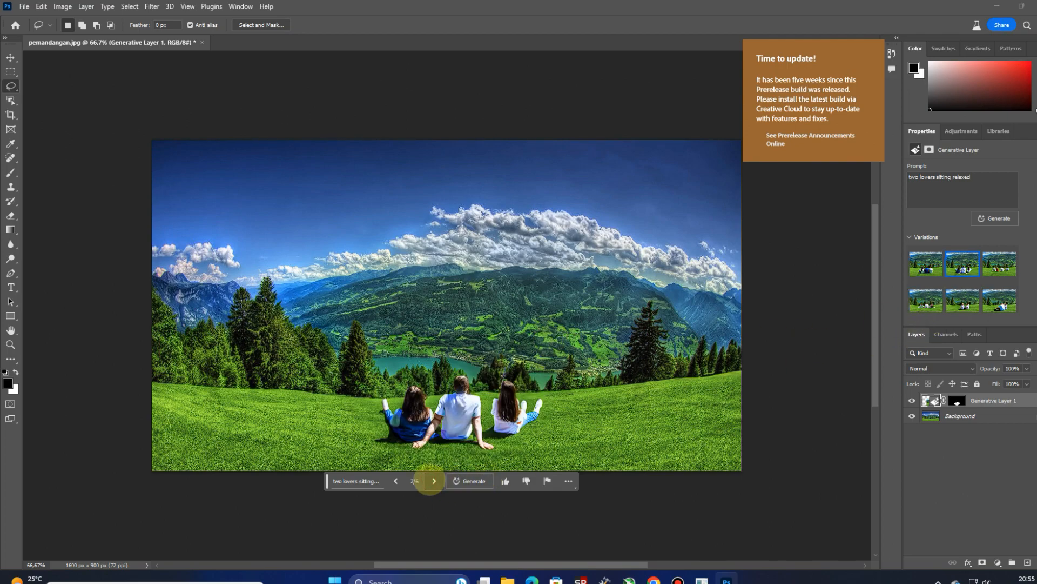
left_click(433, 480)
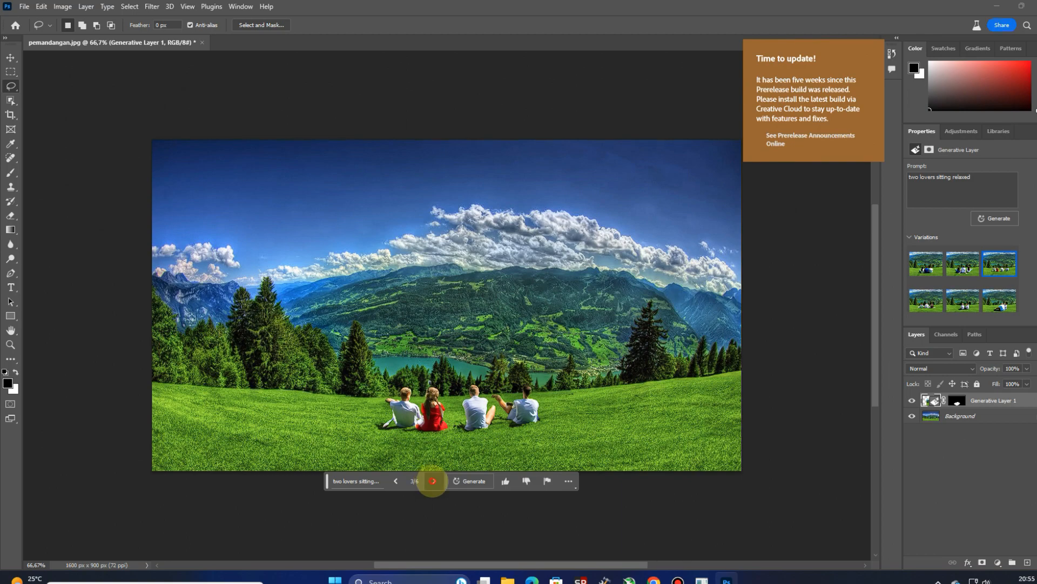
left_click(434, 480)
left_click(433, 481)
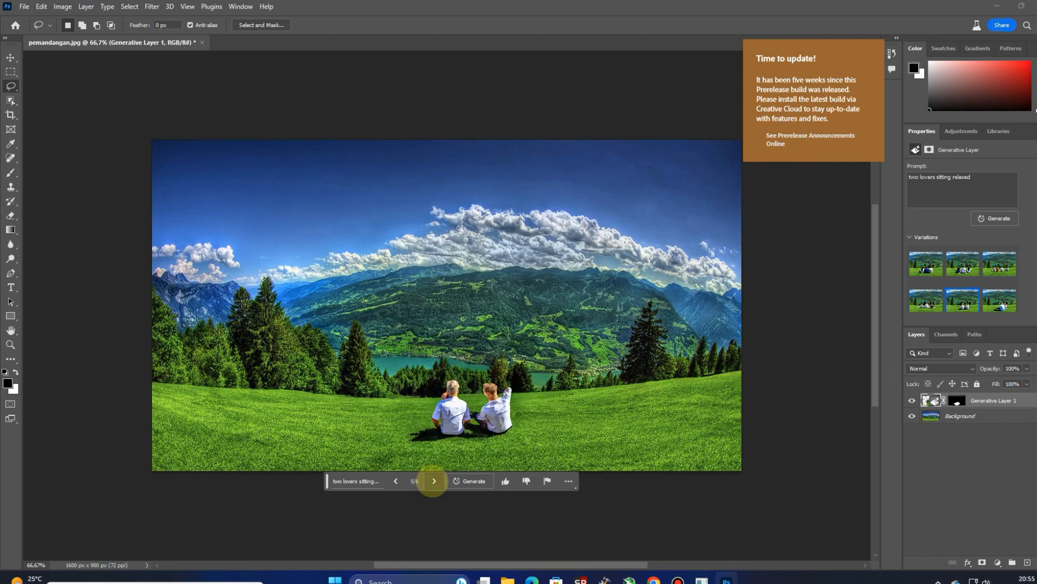
left_click(433, 481)
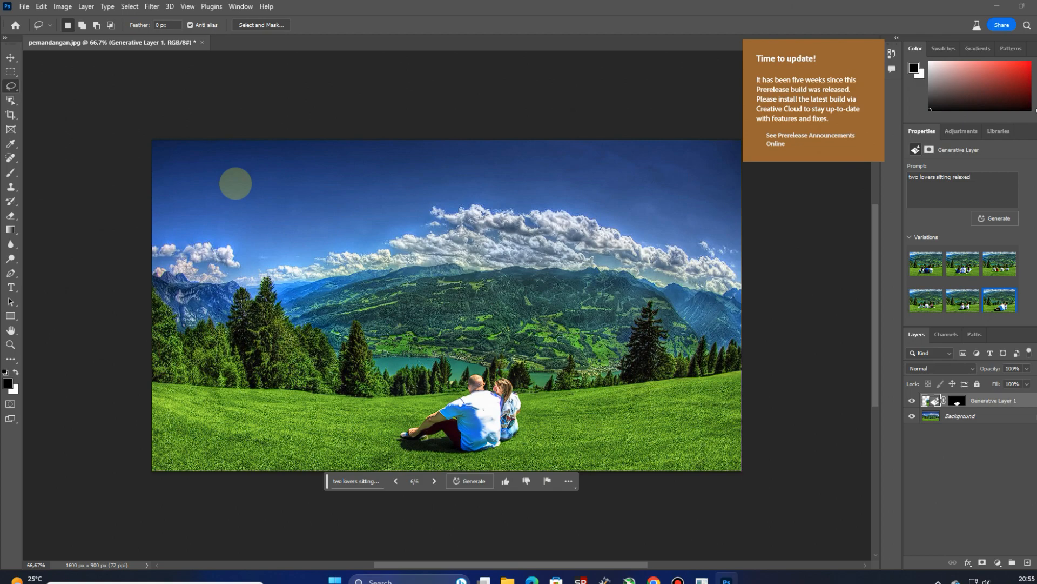
Step: Draw a small elongated lasso selection in the dark blue sky above the small clouds and mountains at the left
mouse_move(236, 184)
left_mouse_down()
mouse_move(223, 210)
mouse_move(245, 215)
mouse_move(312, 204)
mouse_move(235, 183)
left_mouse_up()
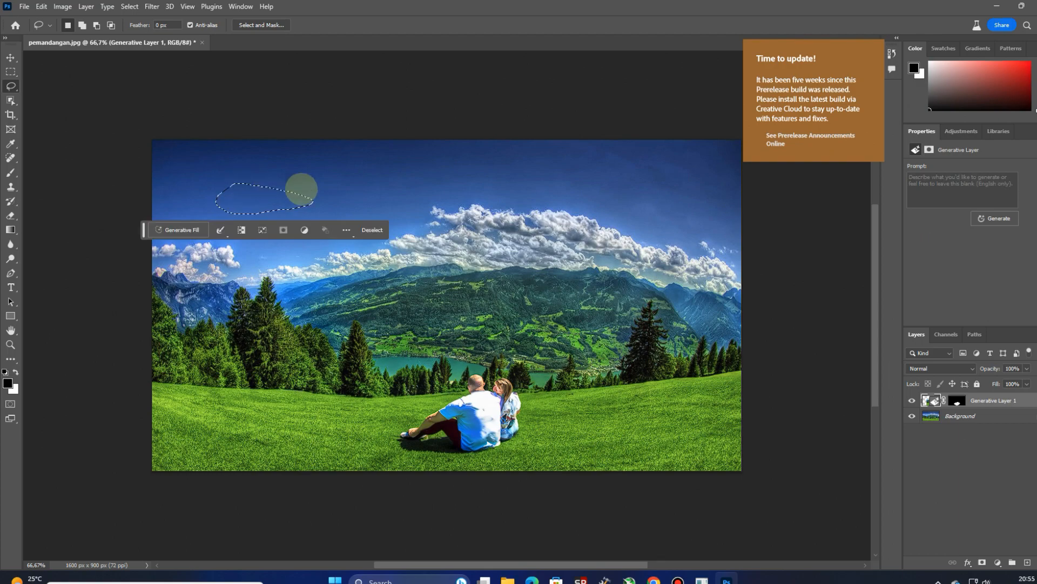
Step: Switch to Chrome, translate "beberapa burung sedang terbang" into English in place of the previous phrase, and copy the translated text
left_click(653, 579)
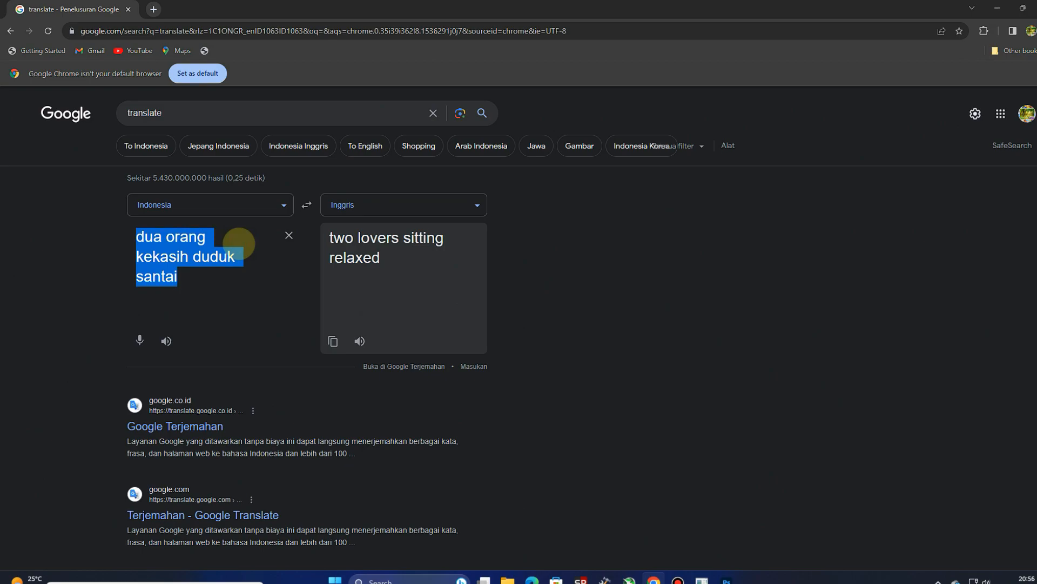
type("bebe")
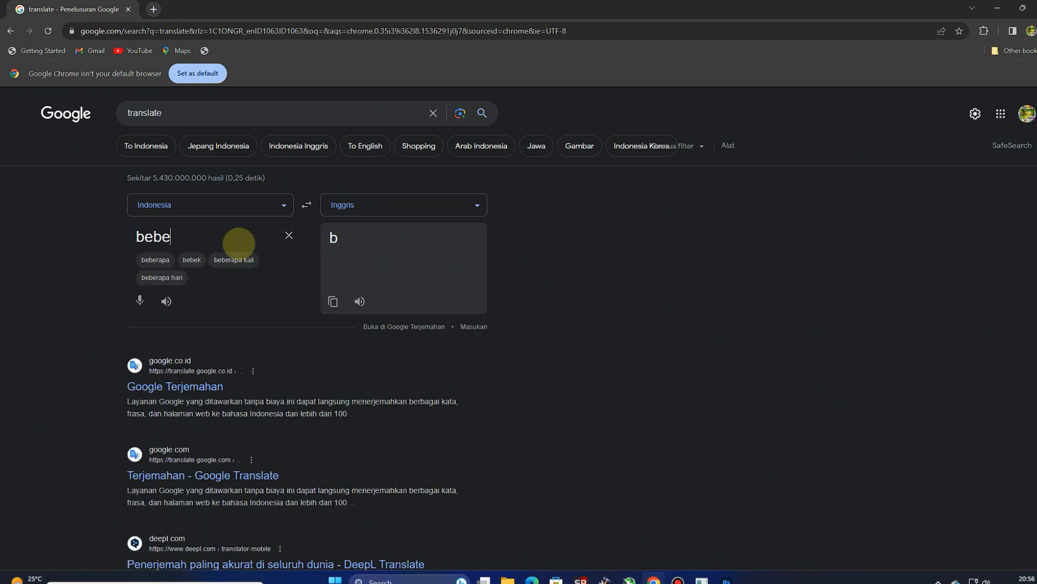
type("rapa ")
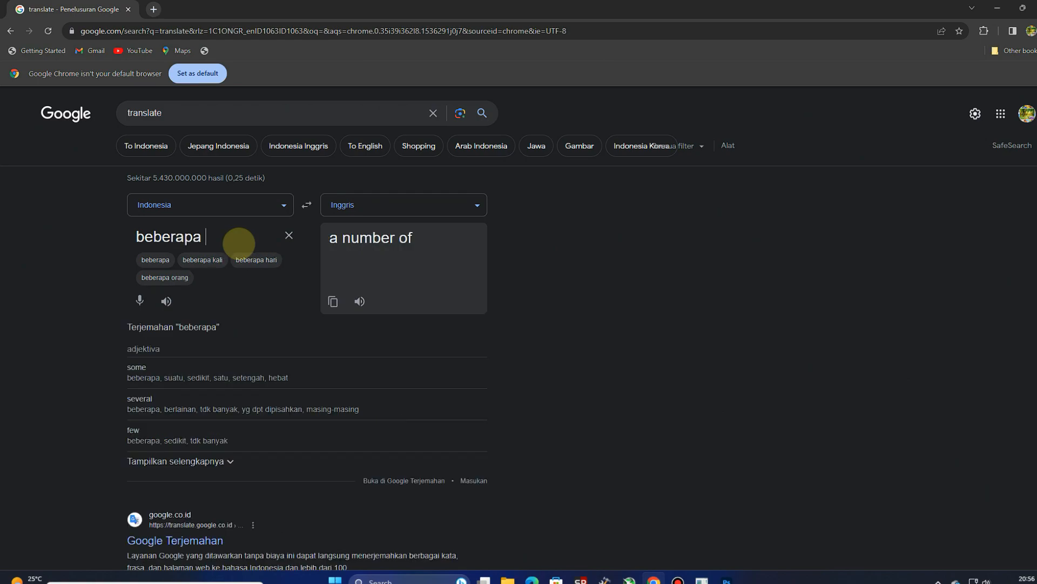
type("burun")
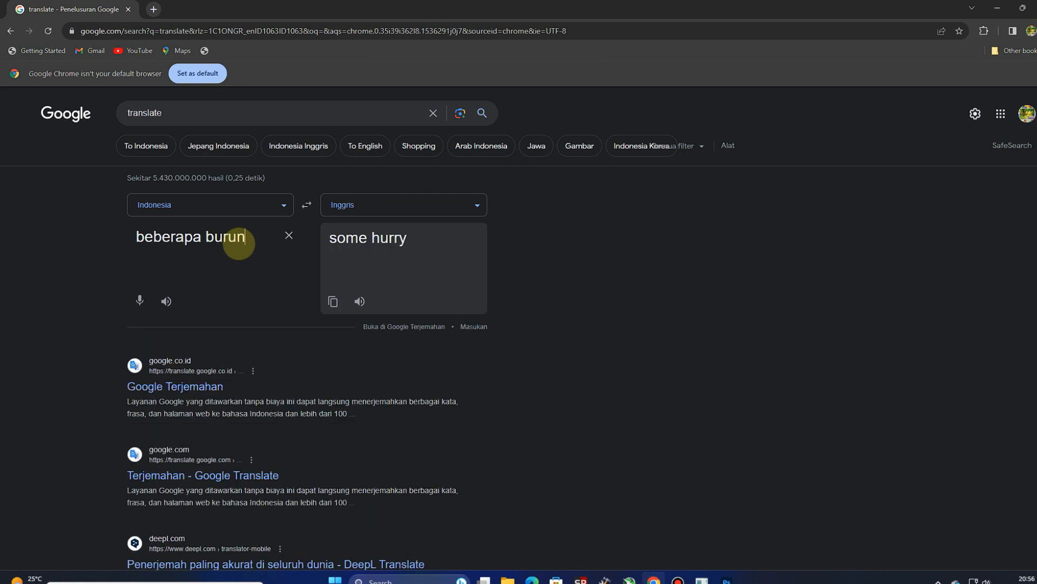
type("g sedang terbang")
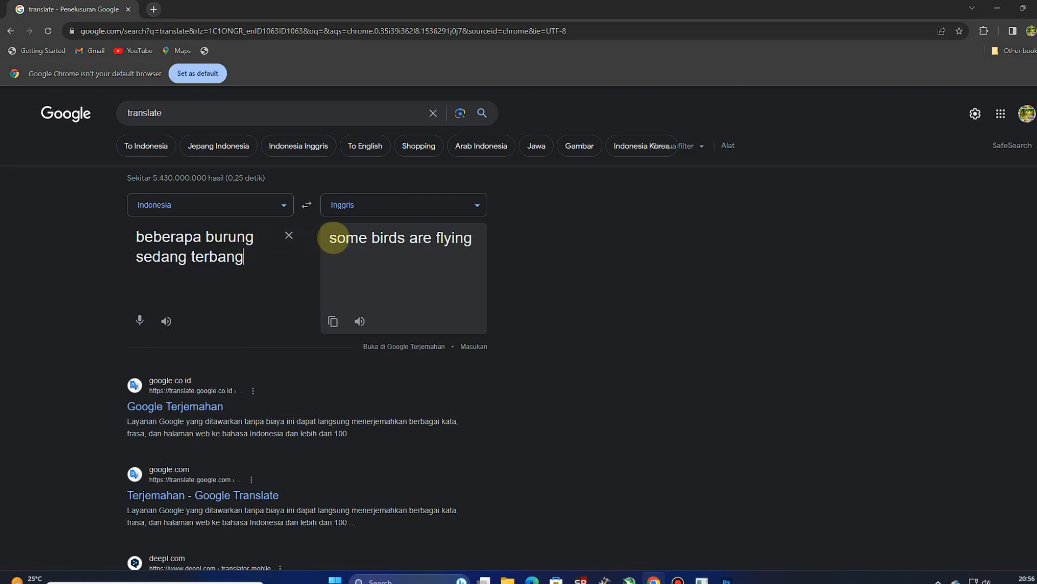
left_click_drag(329, 238, 471, 237)
right_click(472, 237)
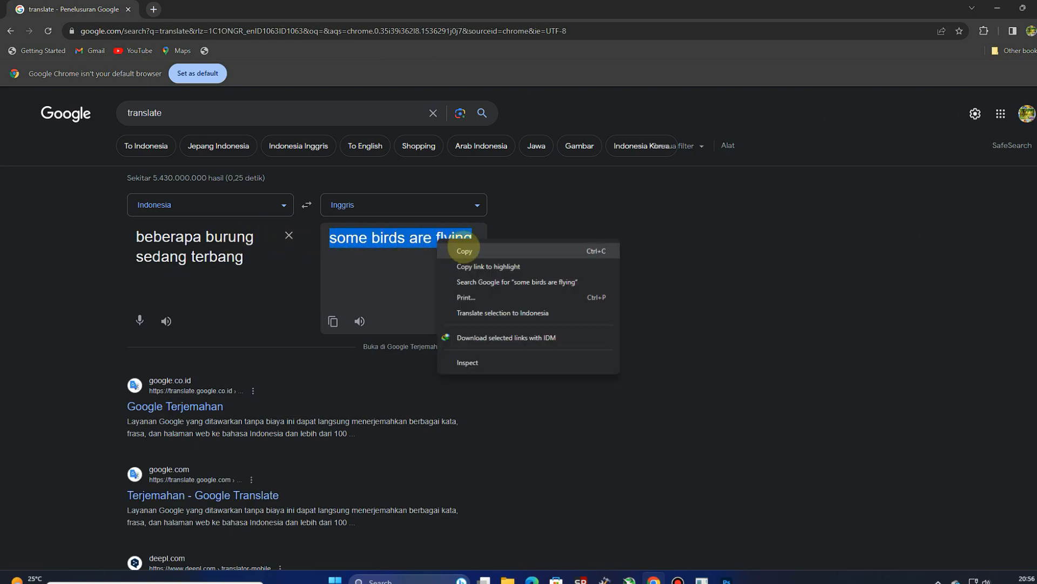
left_click(470, 250)
Step: Switch to Photoshop and run Generative Fill on the sky selection with the copied prompt "some birds are flying"
left_click(726, 579)
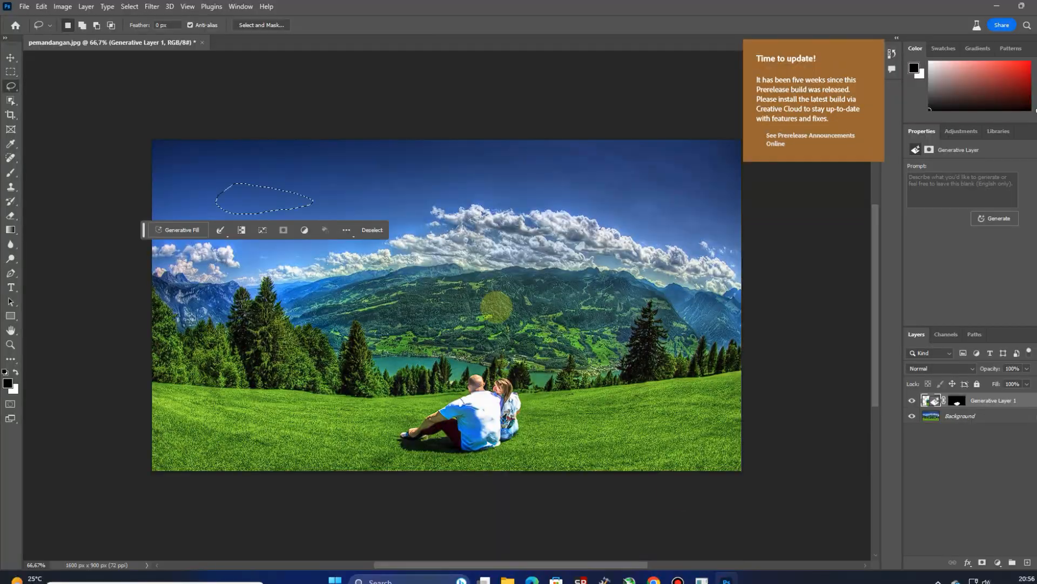
left_click(177, 230)
right_click(176, 228)
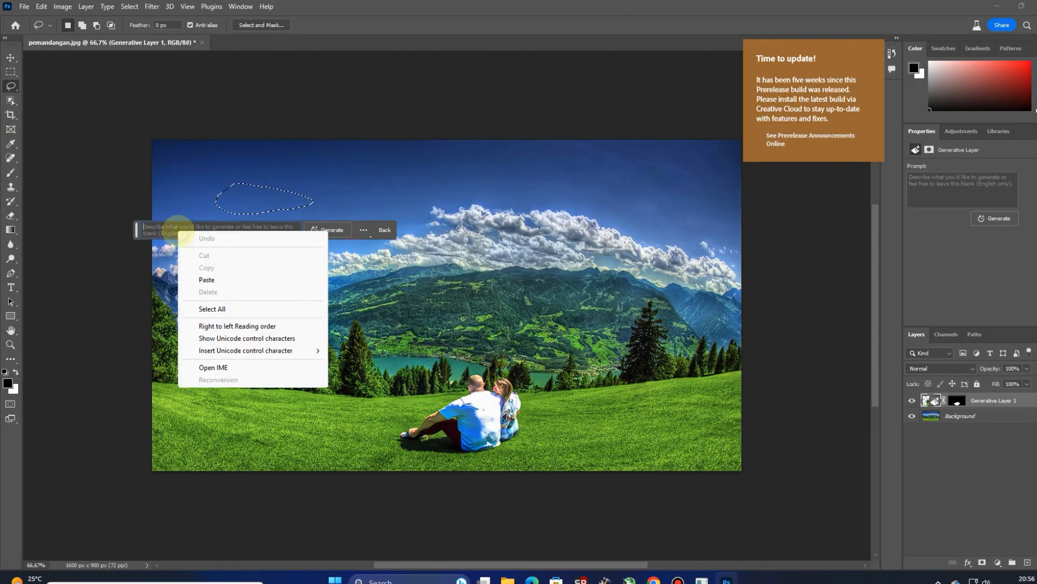
left_click(208, 279)
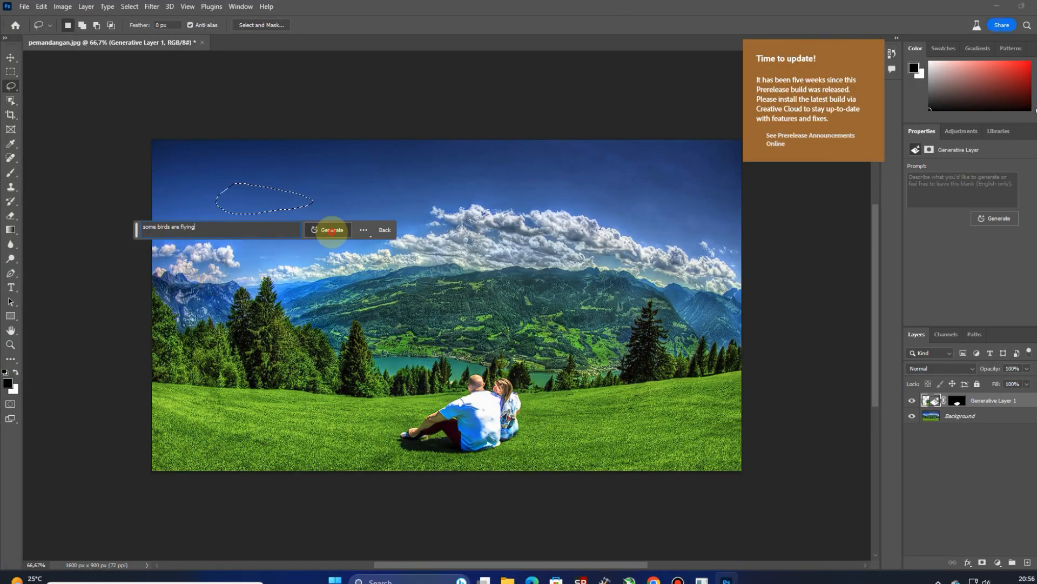
left_click(327, 230)
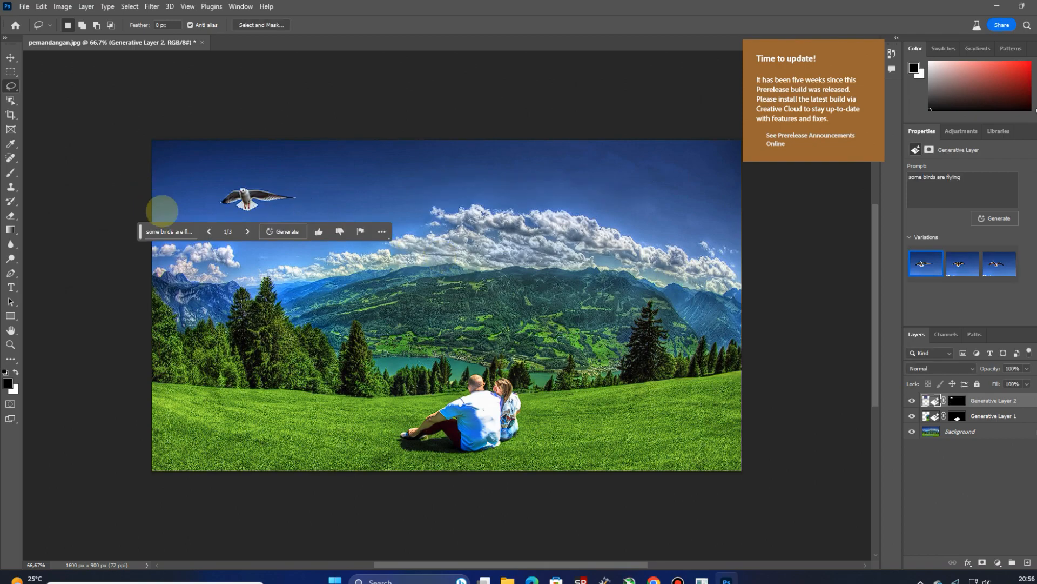
Step: Go through the three flying bird variations and generate another set with the same prompt
left_click(247, 232)
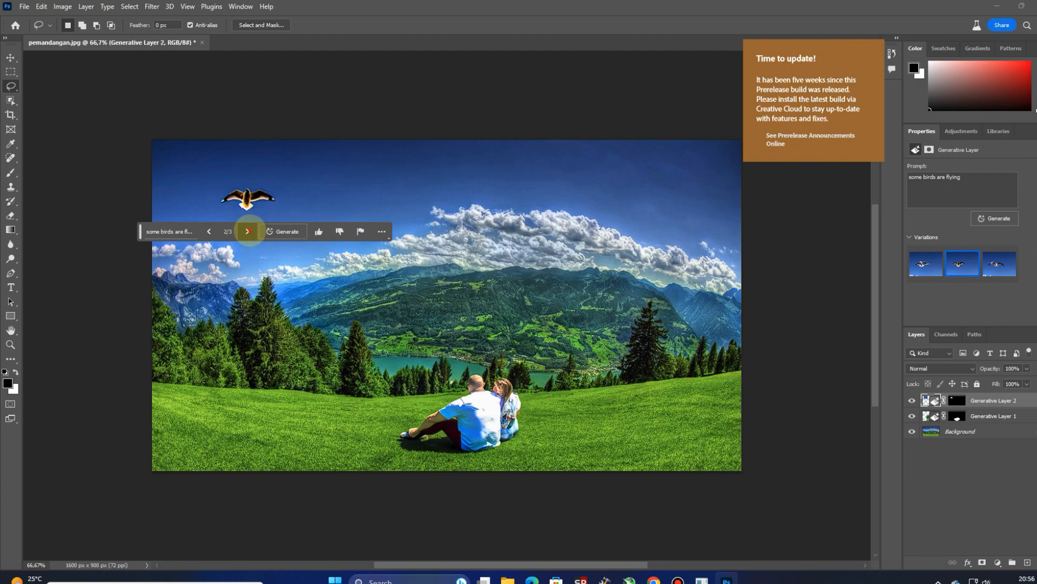
left_click(248, 231)
left_click(277, 231)
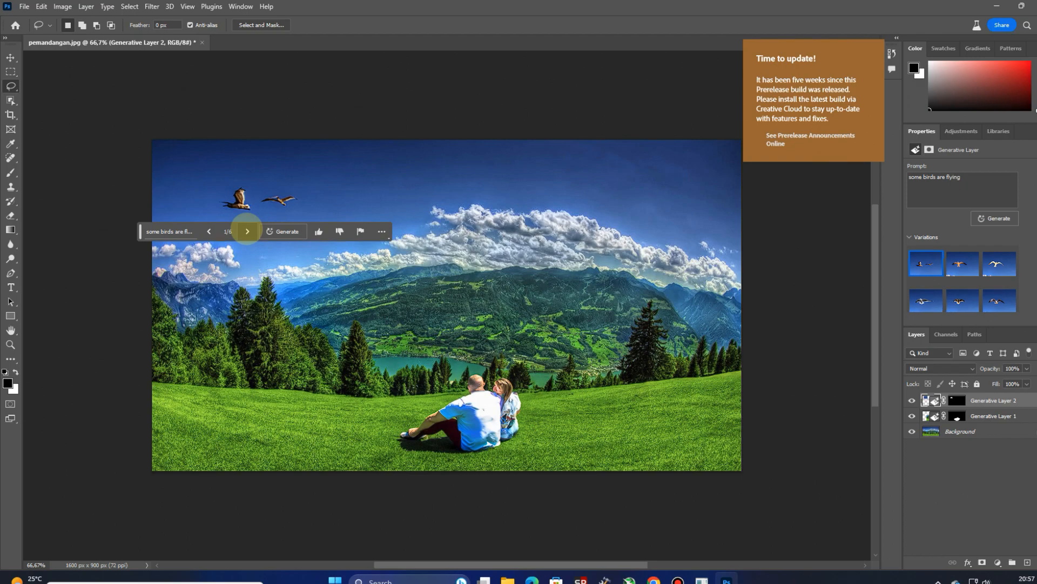
Step: Compare all six bird variations and choose the first one, with two birds, for the generative layer
left_click(247, 231)
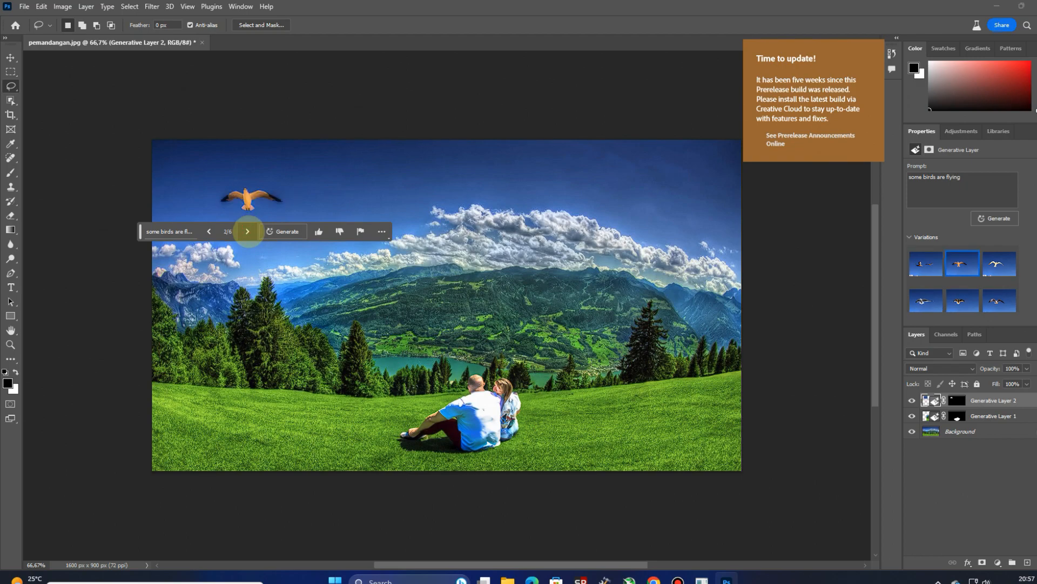
left_click(247, 231)
left_click(247, 231)
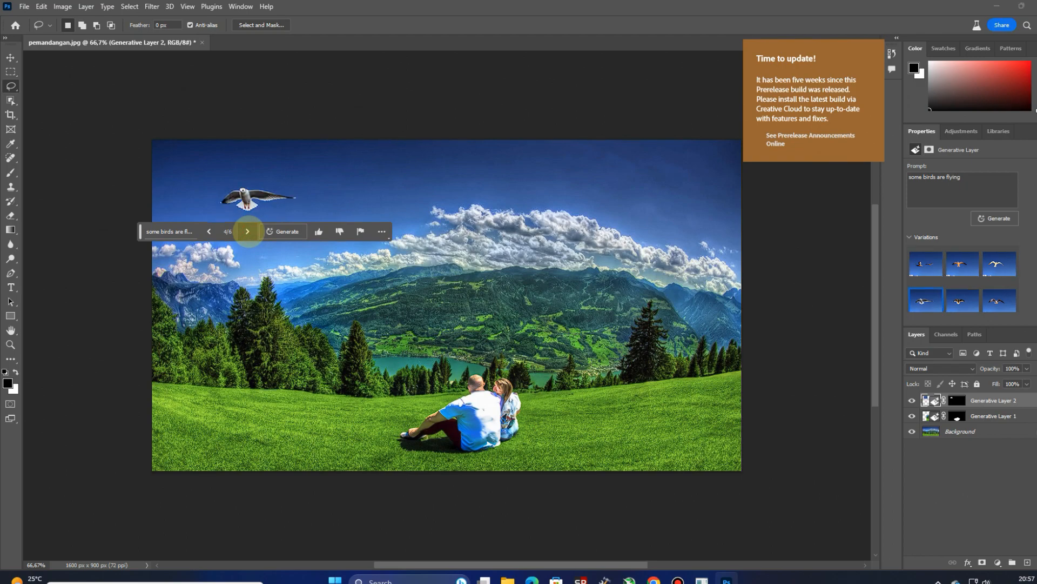
left_click(247, 232)
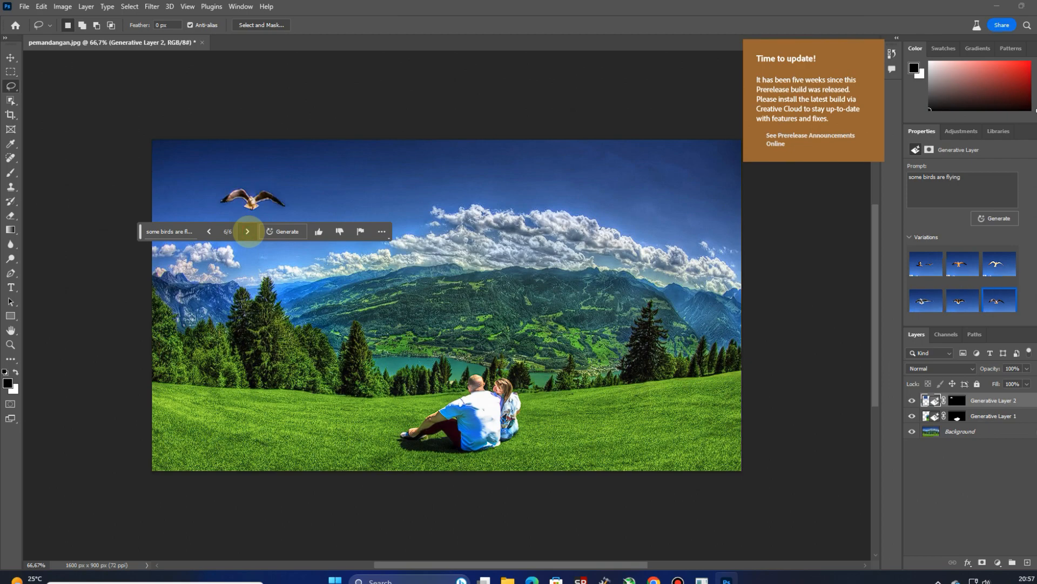
left_click(208, 232)
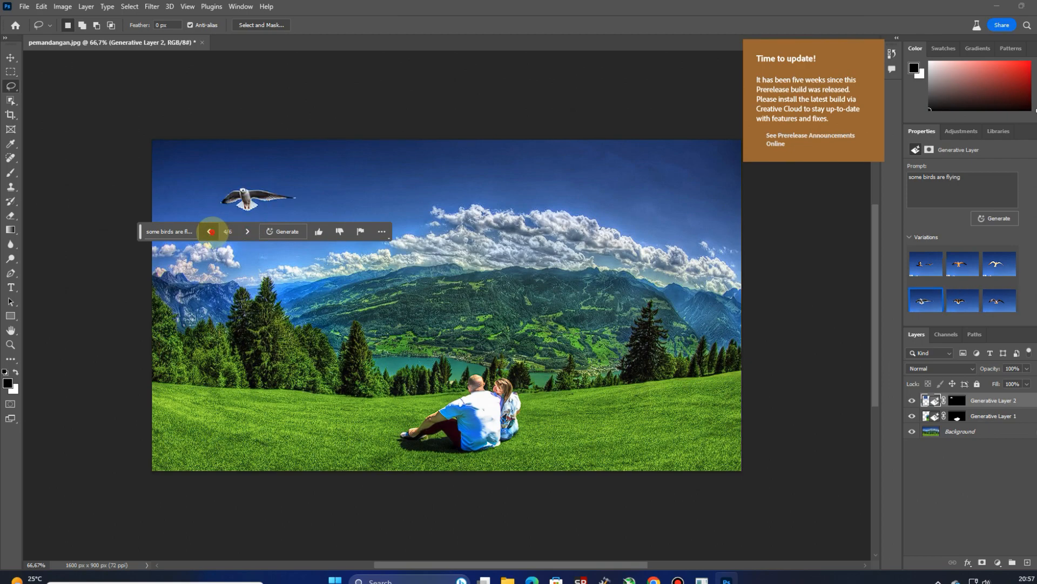
left_click(210, 231)
left_click(210, 231)
left_click(209, 231)
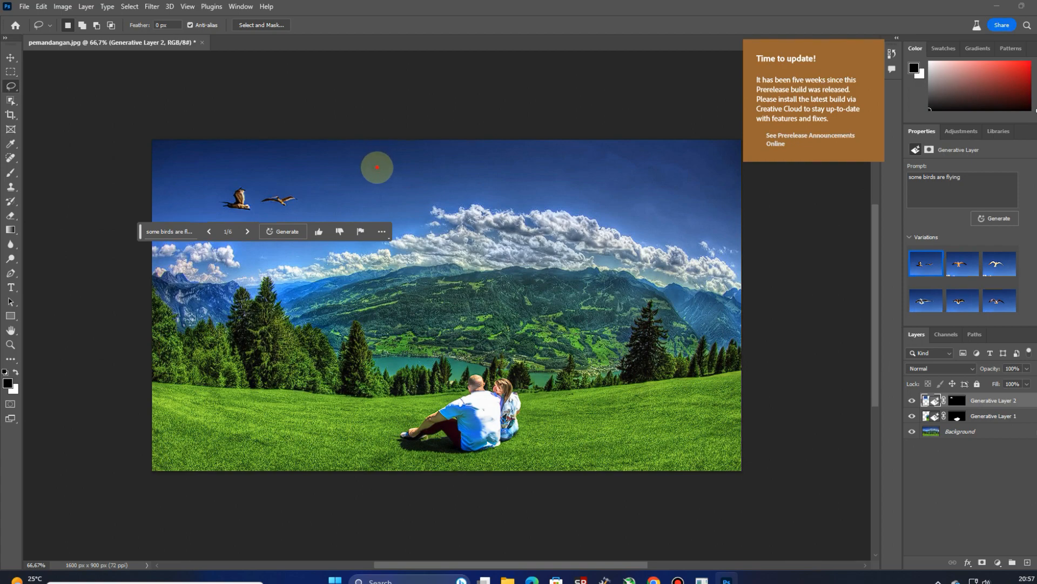
Step: Draw a long, thin lasso selection across the dark blue sky above the large central clouds
mouse_move(376, 166)
left_mouse_down()
mouse_move(716, 165)
mouse_move(580, 184)
mouse_move(377, 167)
left_mouse_up()
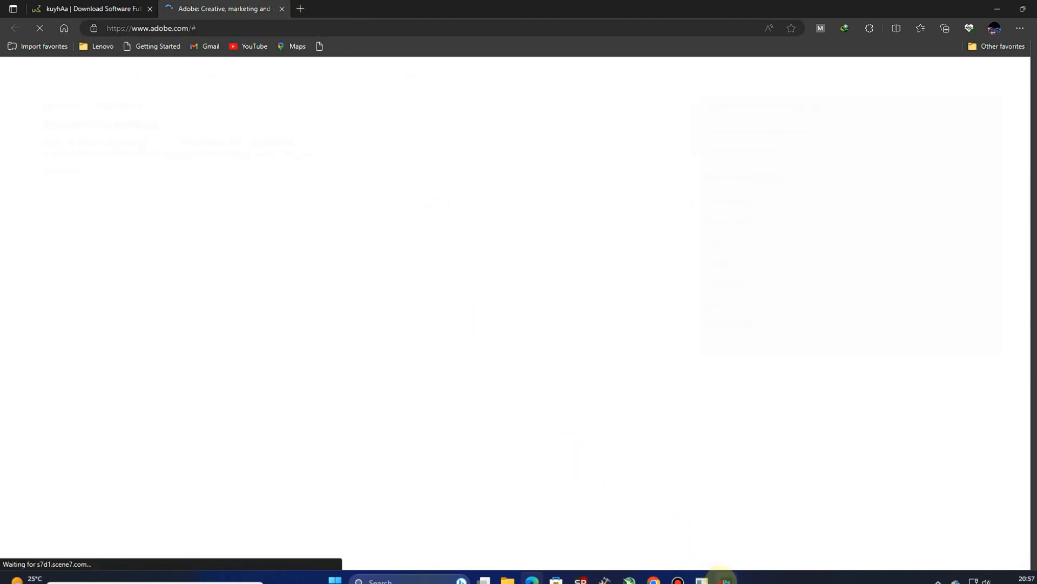
left_click(727, 578)
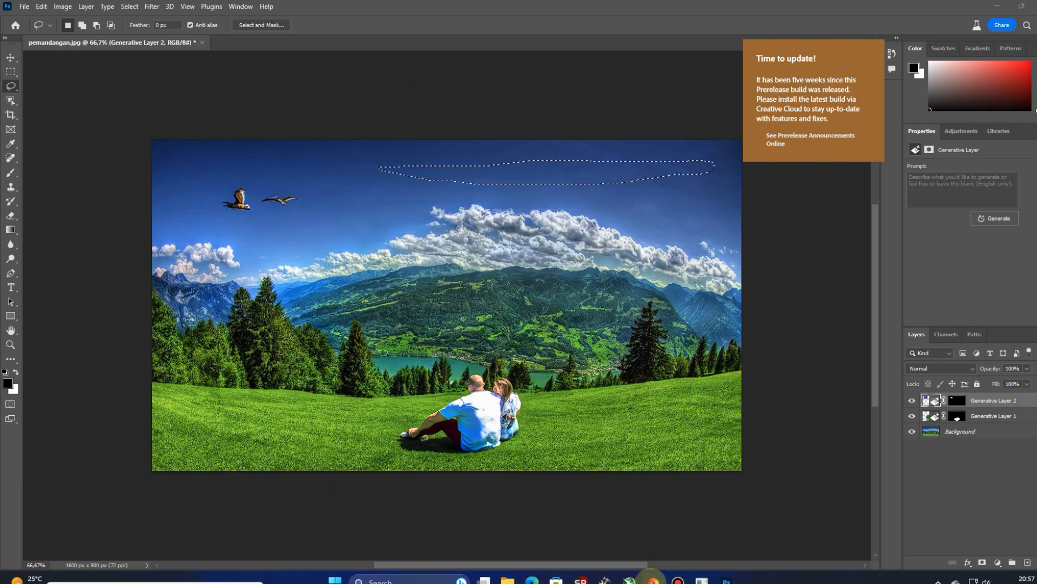
Step: Switch to Chrome, translate "pesawat terbang dengan asap" into English in place of the previous phrase, and copy the translated text
left_click(653, 579)
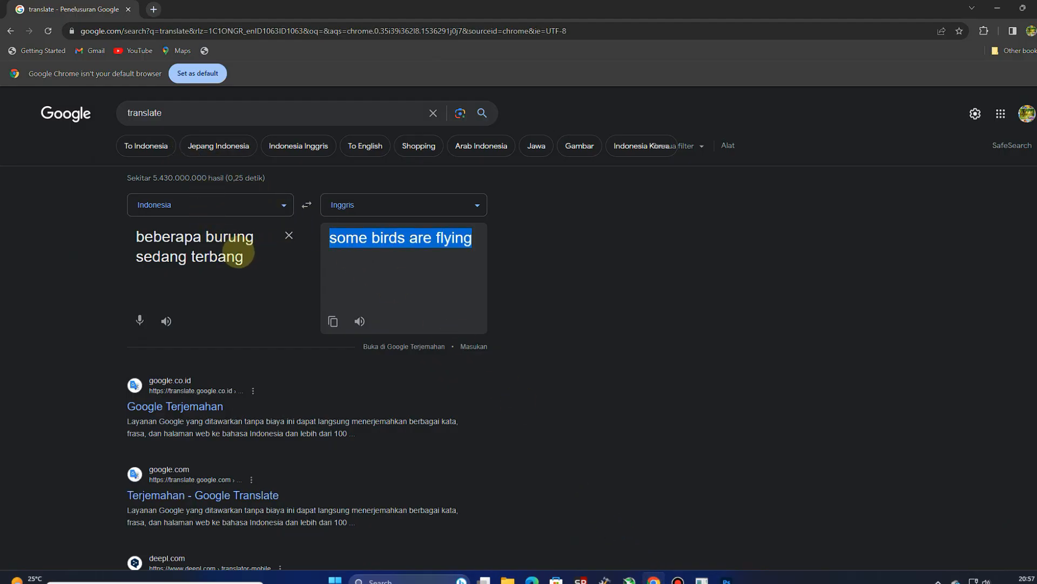
triple_click(238, 254)
type("pesawt")
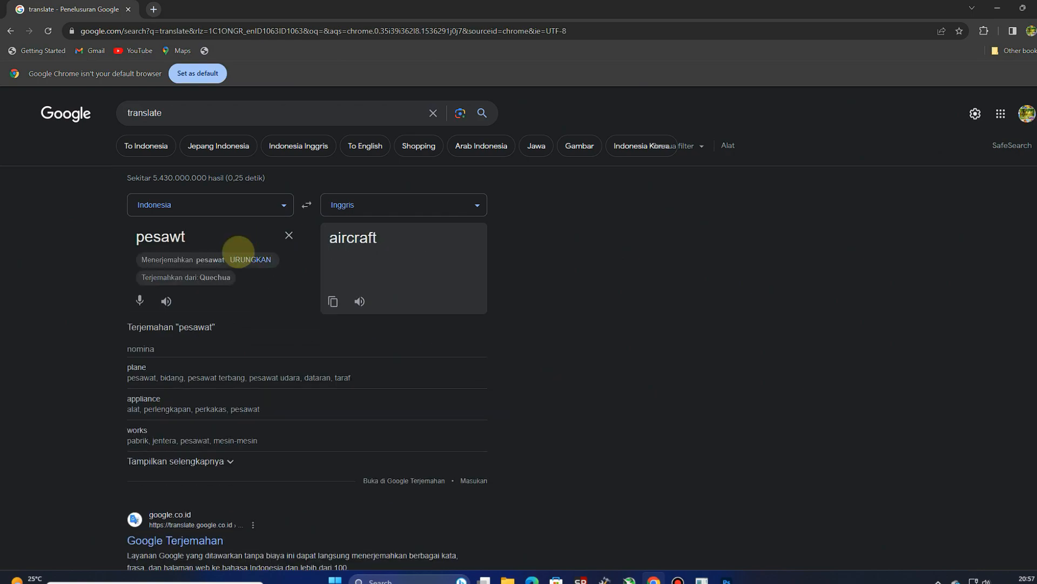
key("BackSpace")
type("at")
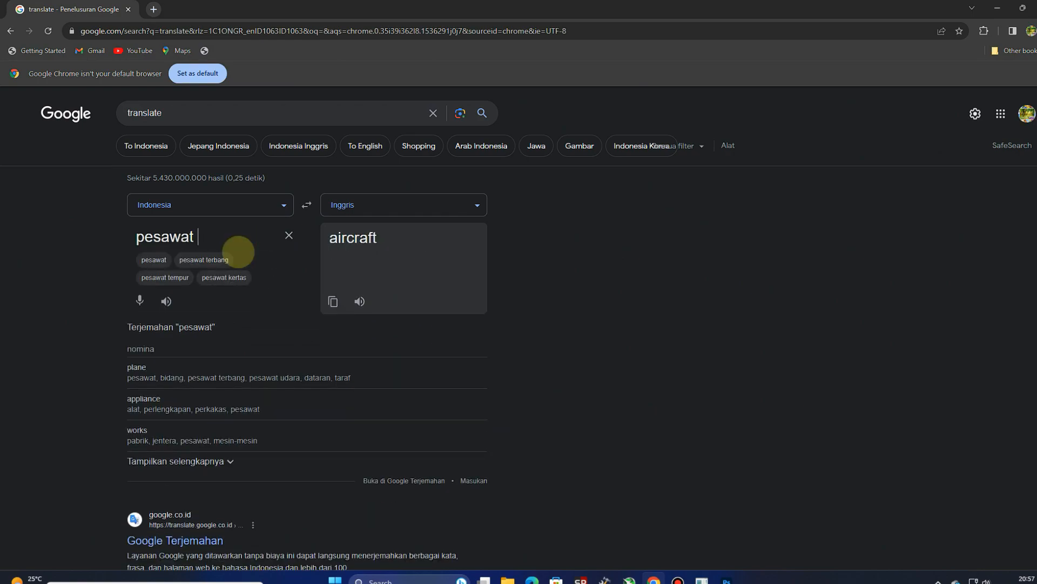
type(" terban")
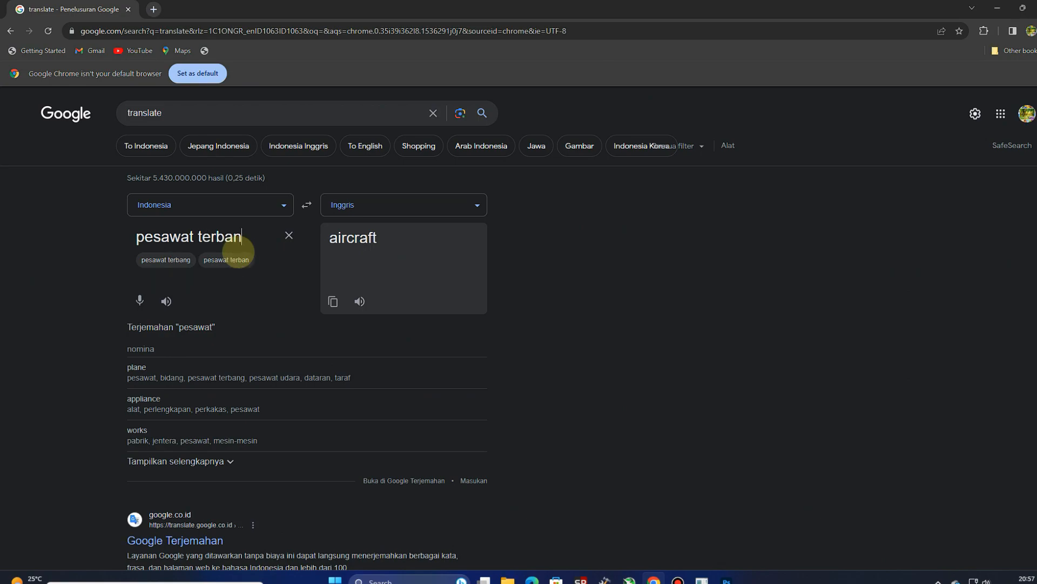
type("g ")
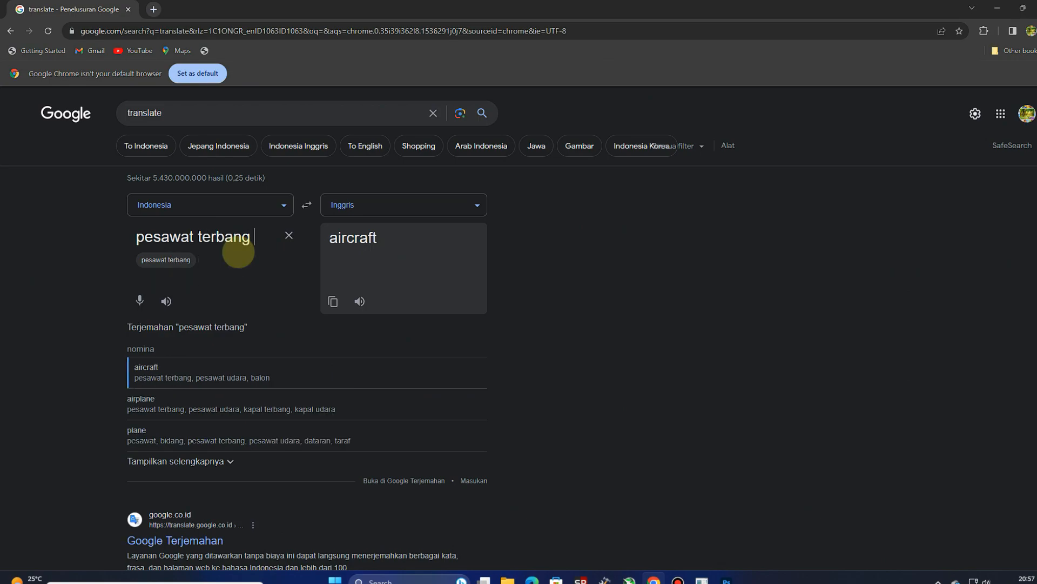
type("dengan asap")
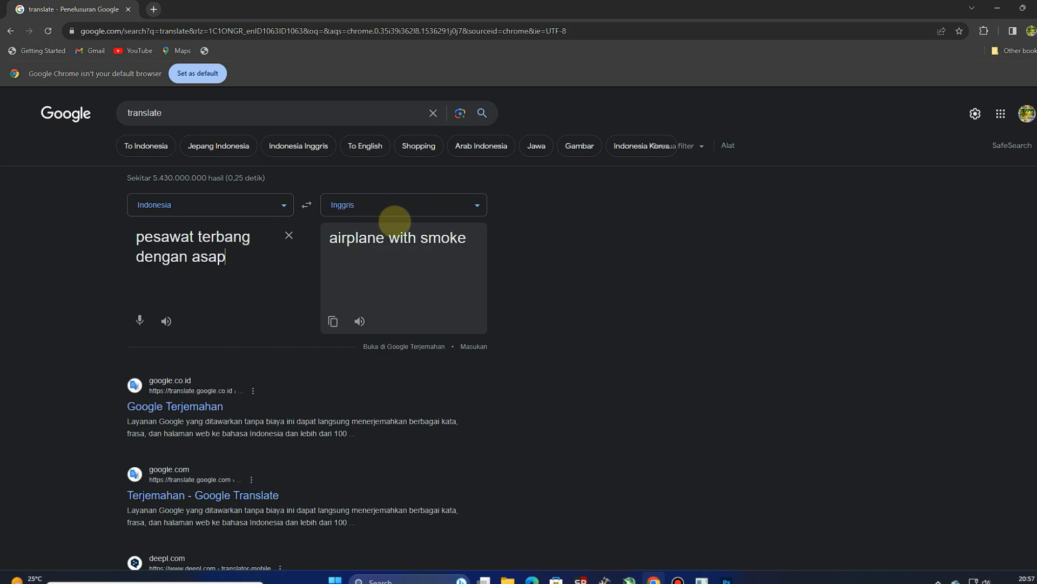
left_click_drag(465, 237, 330, 239)
right_click(350, 237)
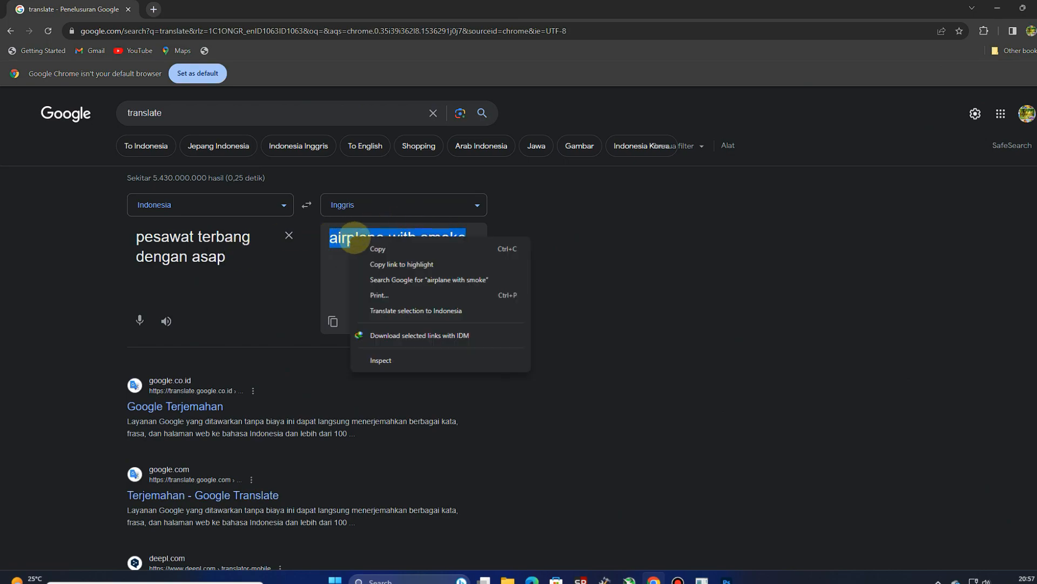
left_click(371, 249)
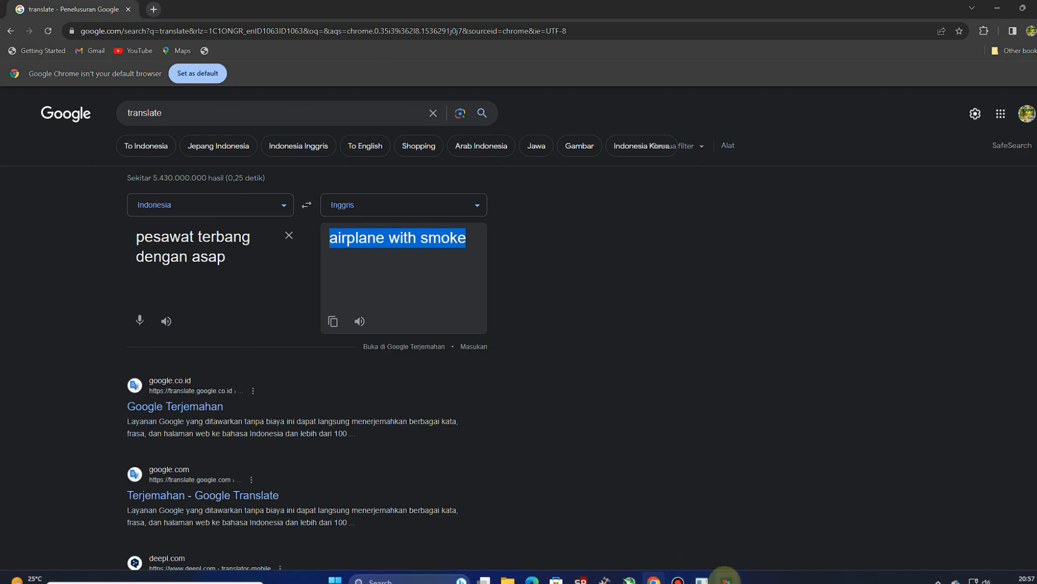
Step: Switch to Photoshop and run Generative Fill on the long sky selection with the copied prompt "airplane with smoke"
left_click(727, 580)
right_click(456, 200)
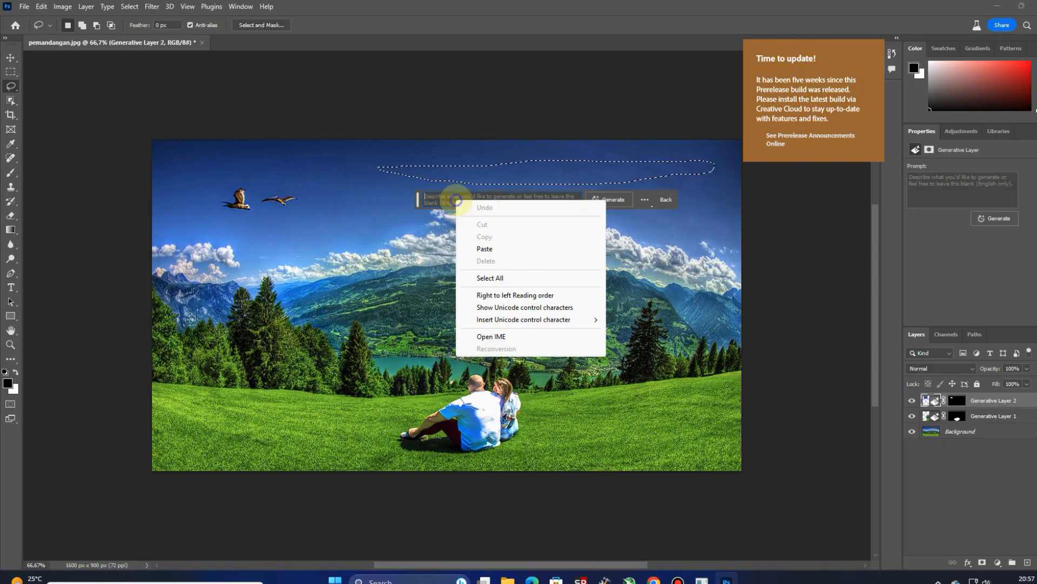
left_click(485, 249)
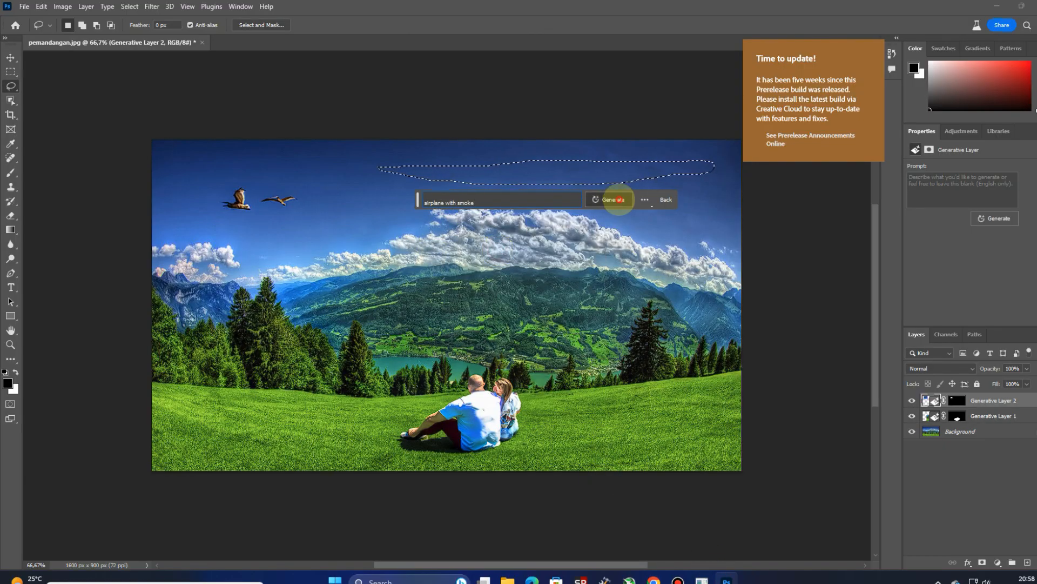
left_click(611, 199)
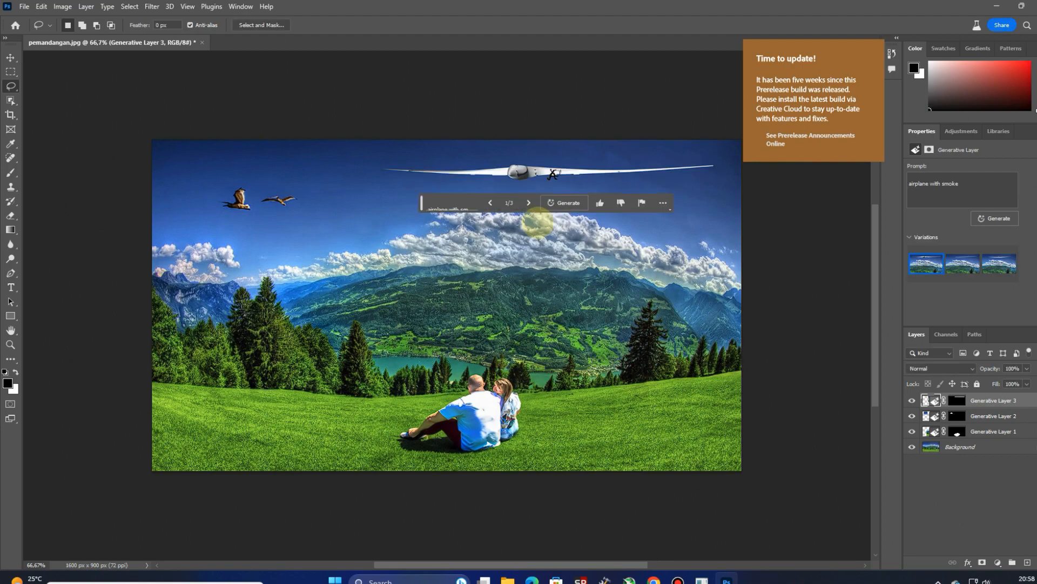
Step: Go through the three airplane variations and generate another set with the same prompt
left_click(528, 203)
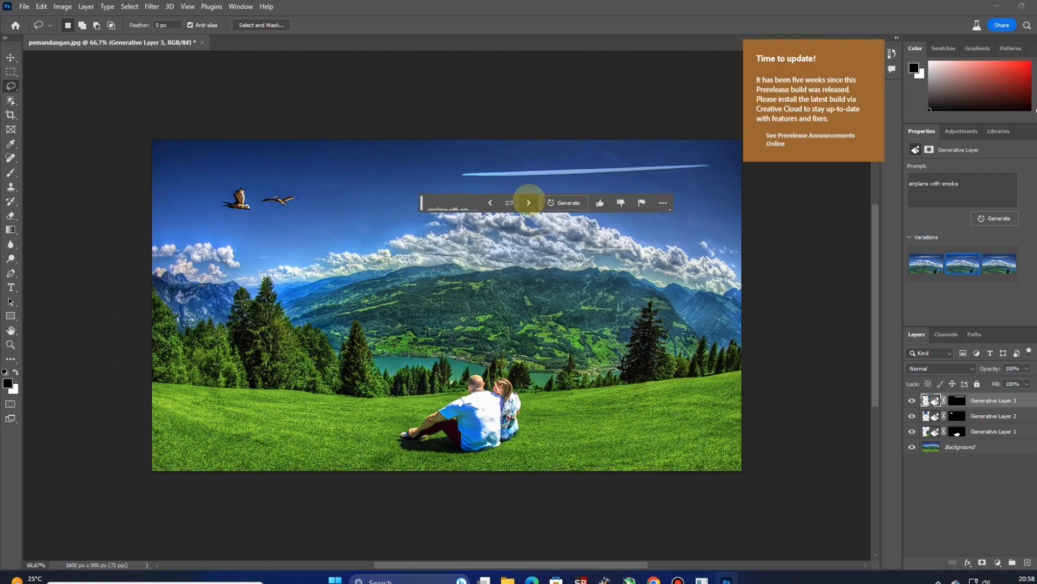
left_click(529, 202)
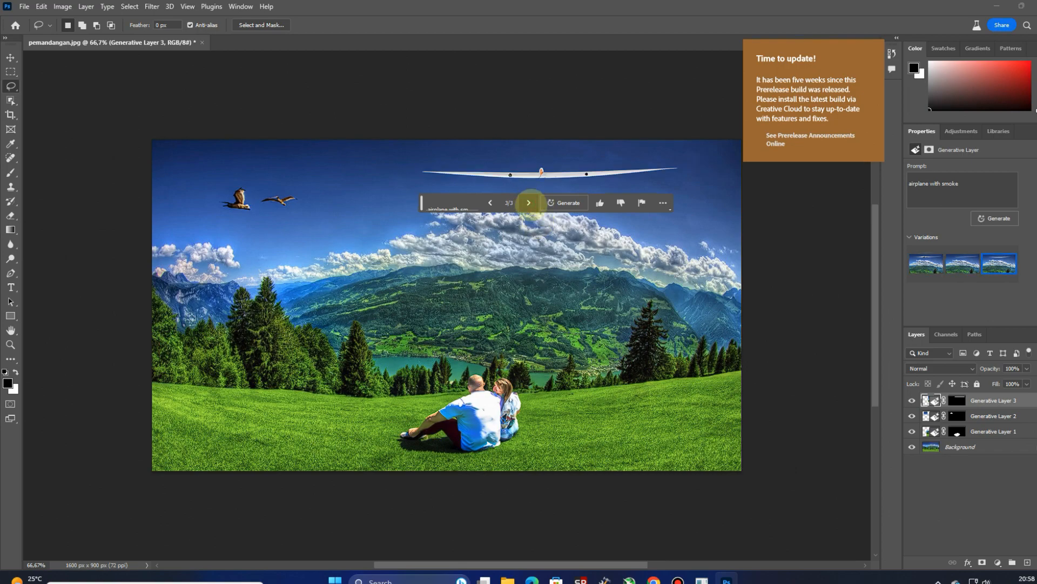
left_click(529, 202)
left_click(529, 203)
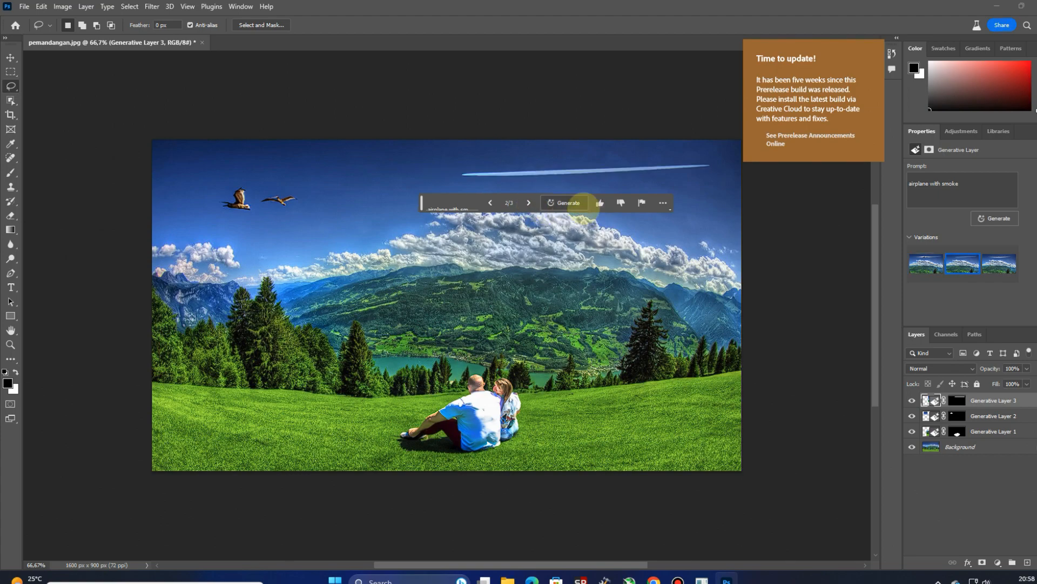
left_click(565, 203)
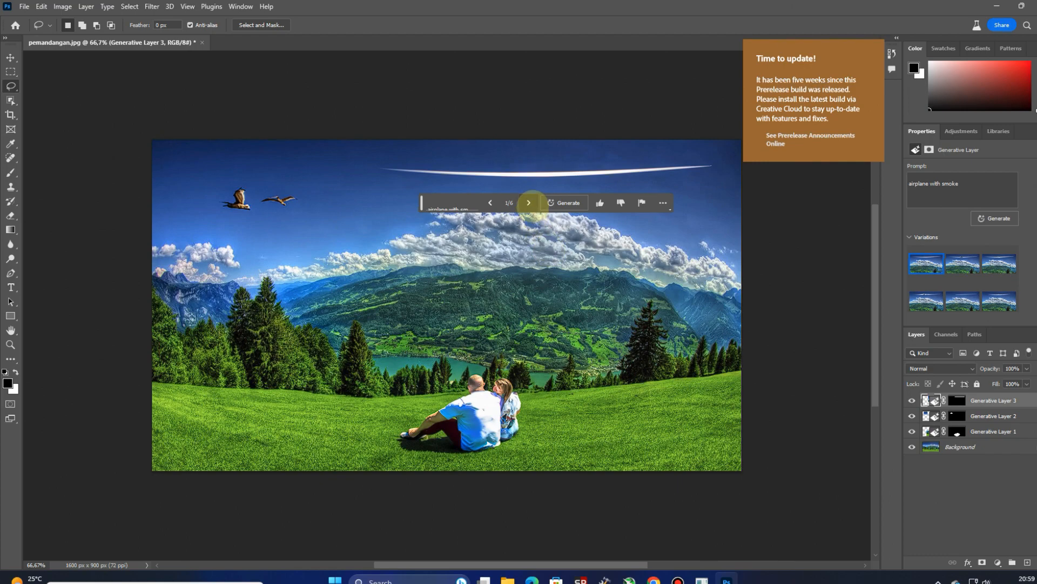
Step: Go through the enlarged set of airplane variations and choose the fifth one, the slanted white smoke trail
left_click(529, 204)
left_click(529, 203)
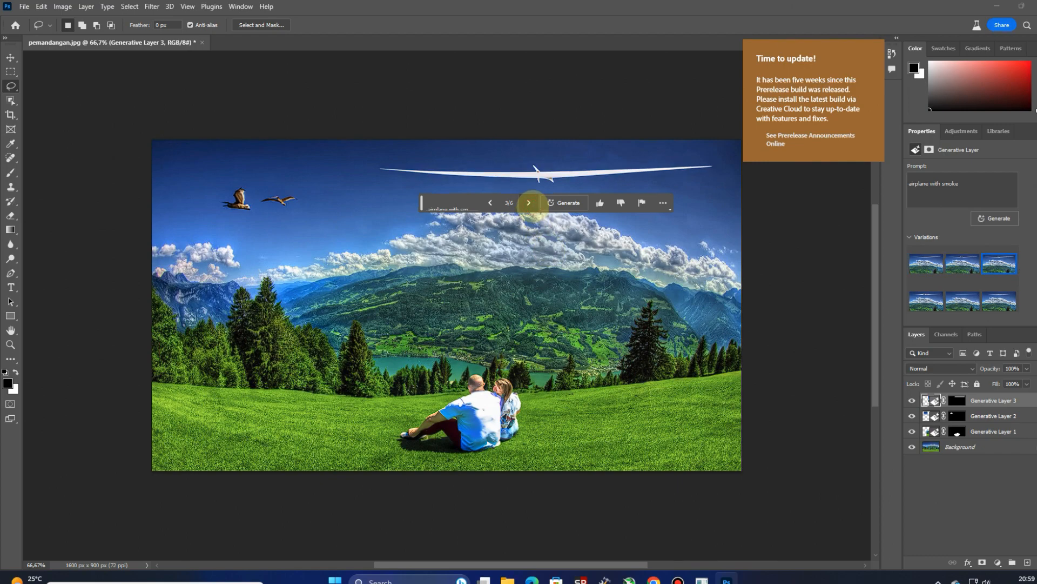
left_click(529, 203)
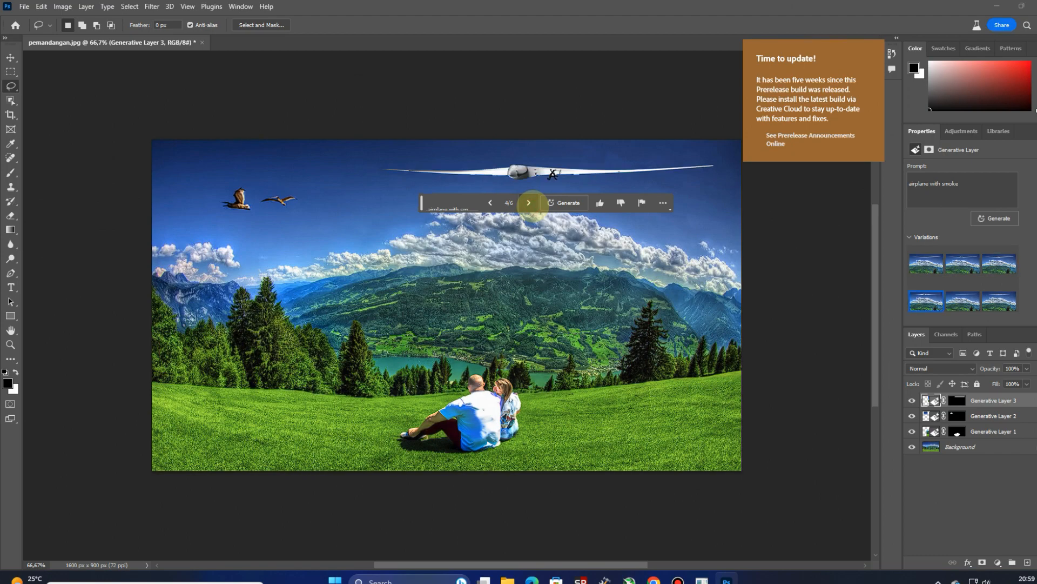
left_click(529, 204)
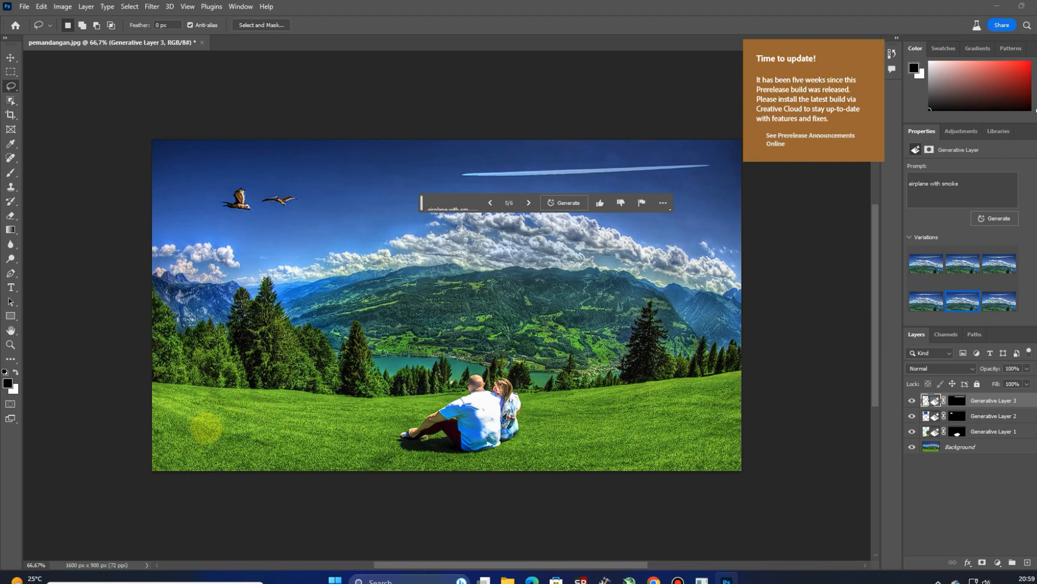
Step: Lasso a small flat area of grass to the left of the couple and run Generative Fill with the prompt "funny dog"
mouse_move(265, 417)
left_mouse_down()
mouse_move(228, 425)
mouse_move(248, 438)
mouse_move(291, 431)
mouse_move(266, 417)
left_mouse_up()
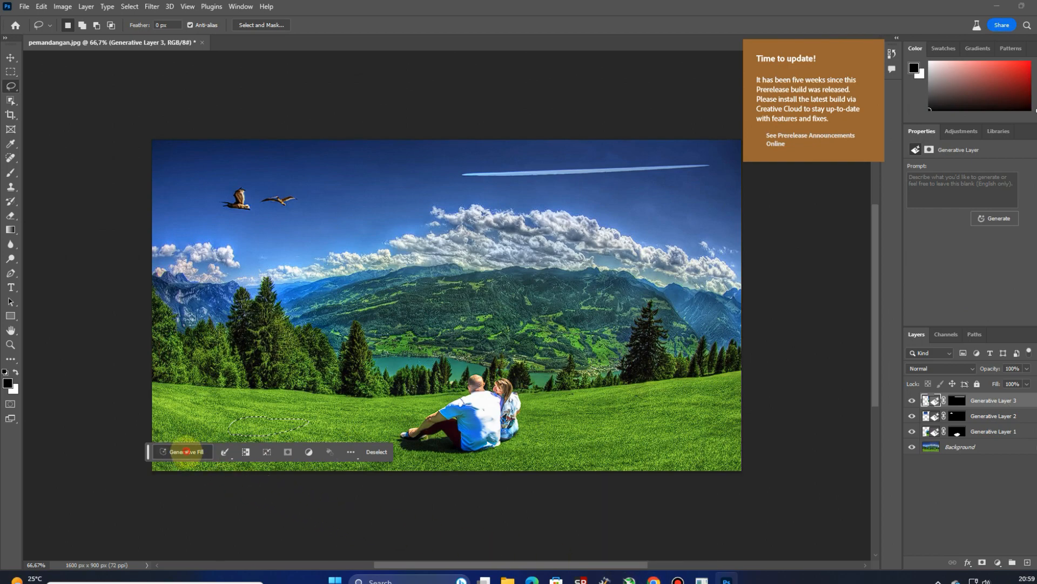
left_click(182, 451)
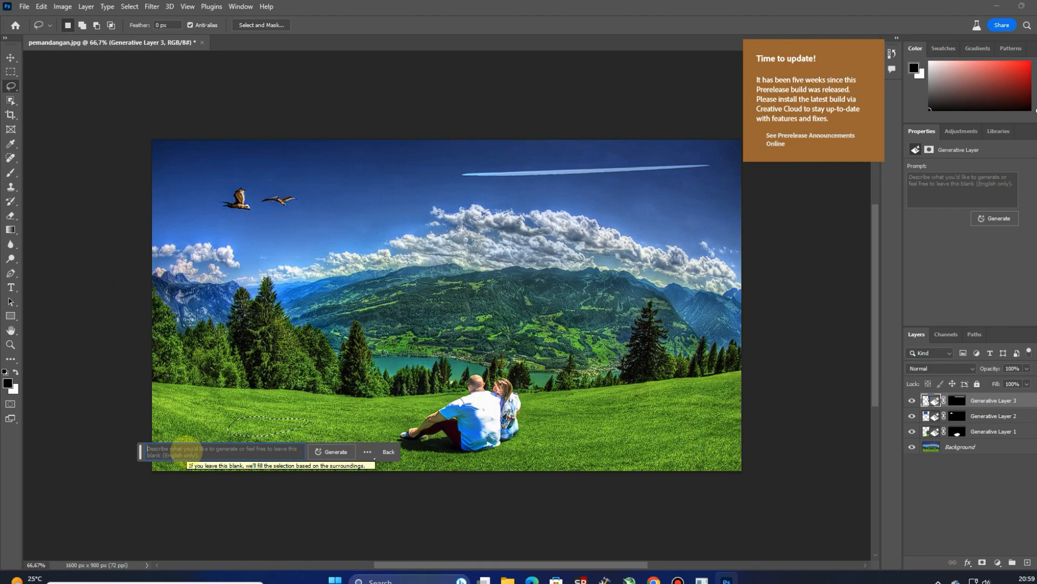
type("funn")
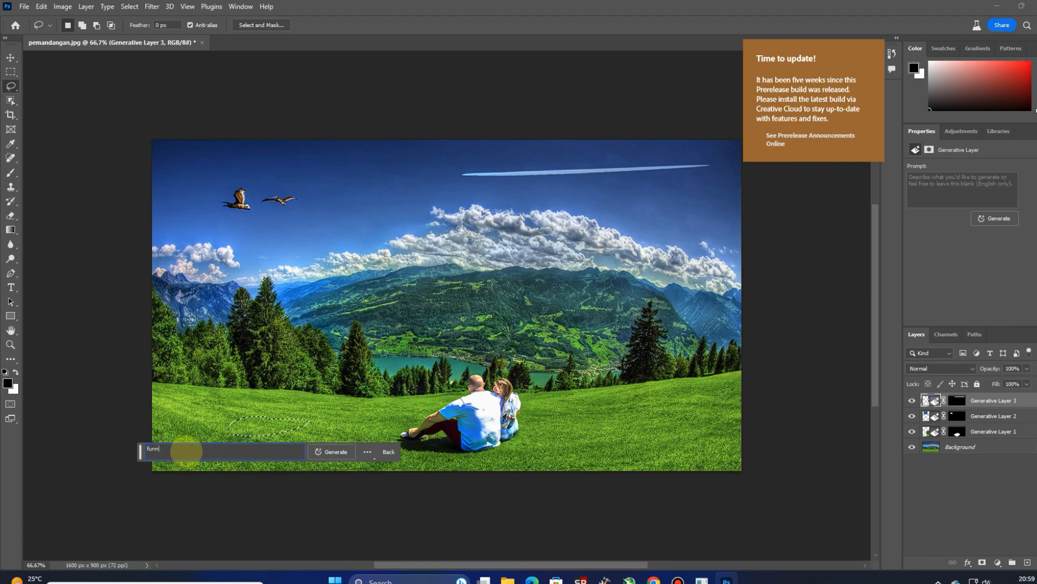
type("y dog")
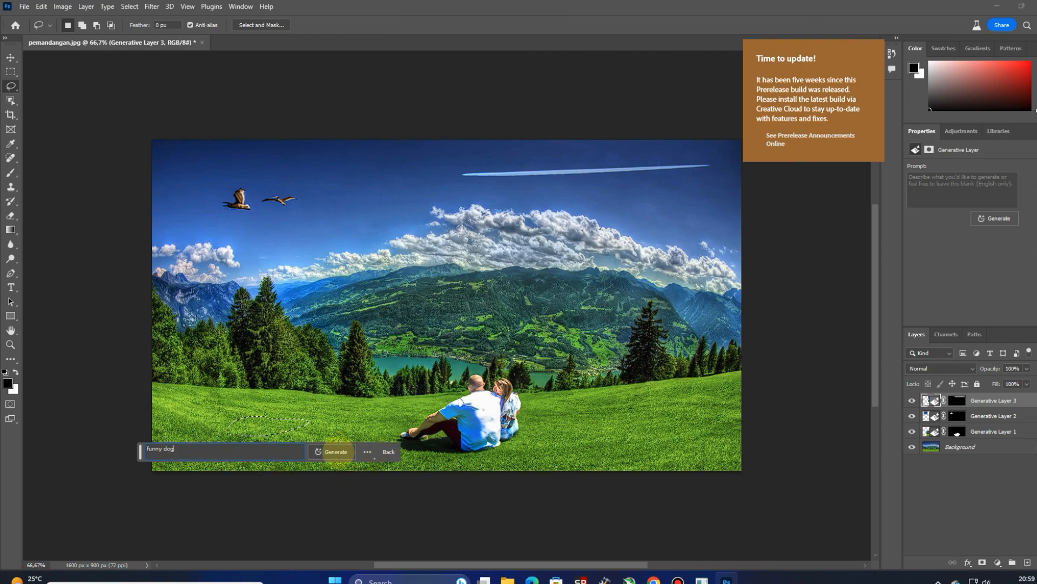
left_click(334, 452)
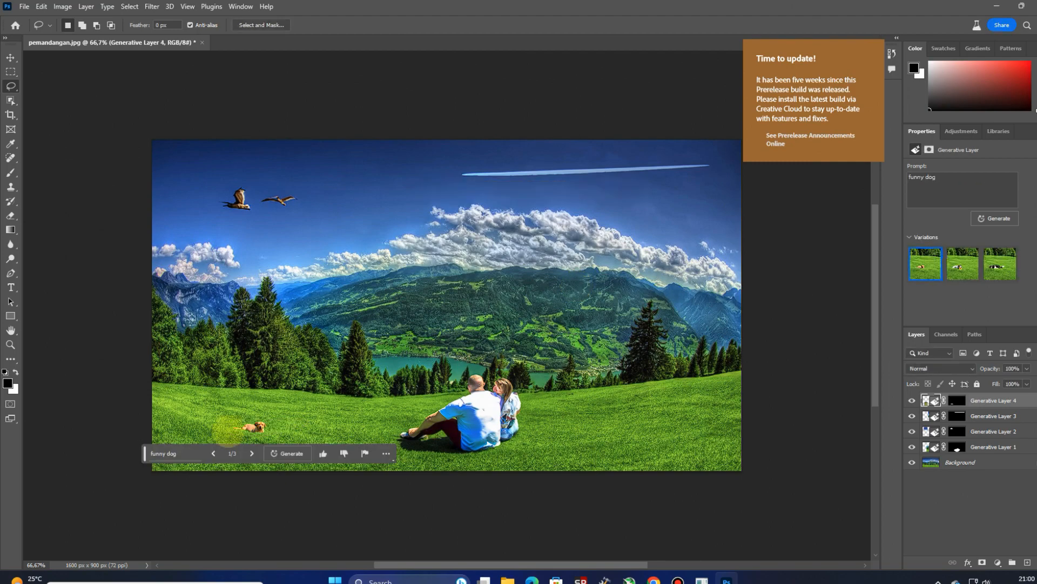
Step: Go through the dog variations and choose the second one, the black-and-white dog, for the generative layer
left_click(251, 454)
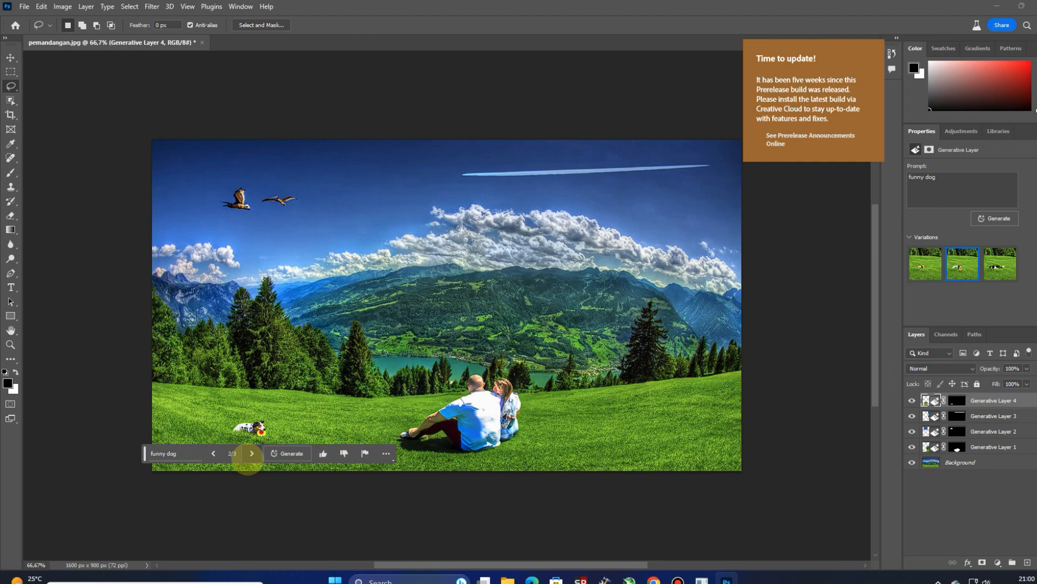
left_click(251, 454)
left_click(250, 454)
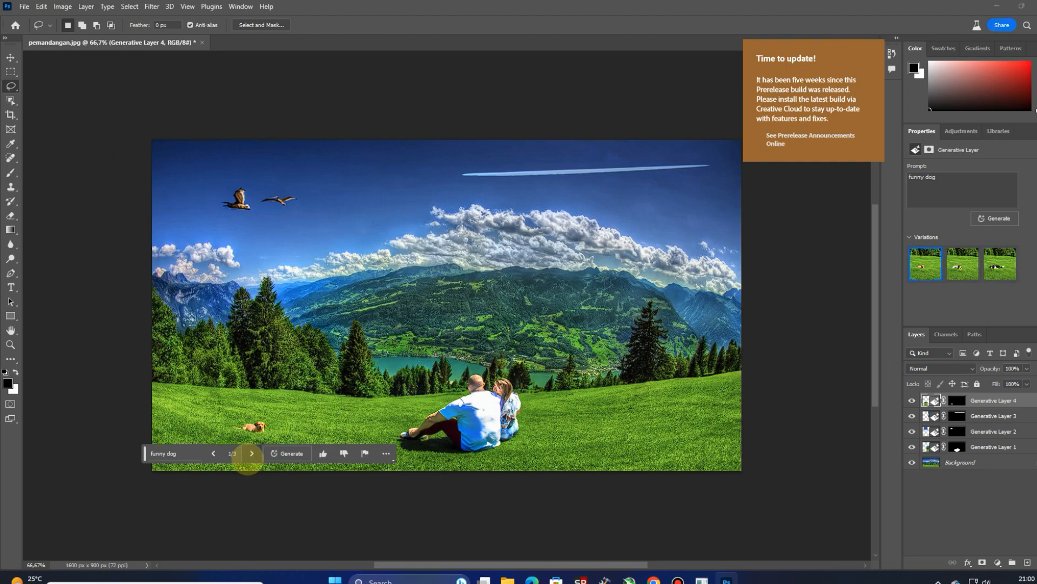
left_click(251, 454)
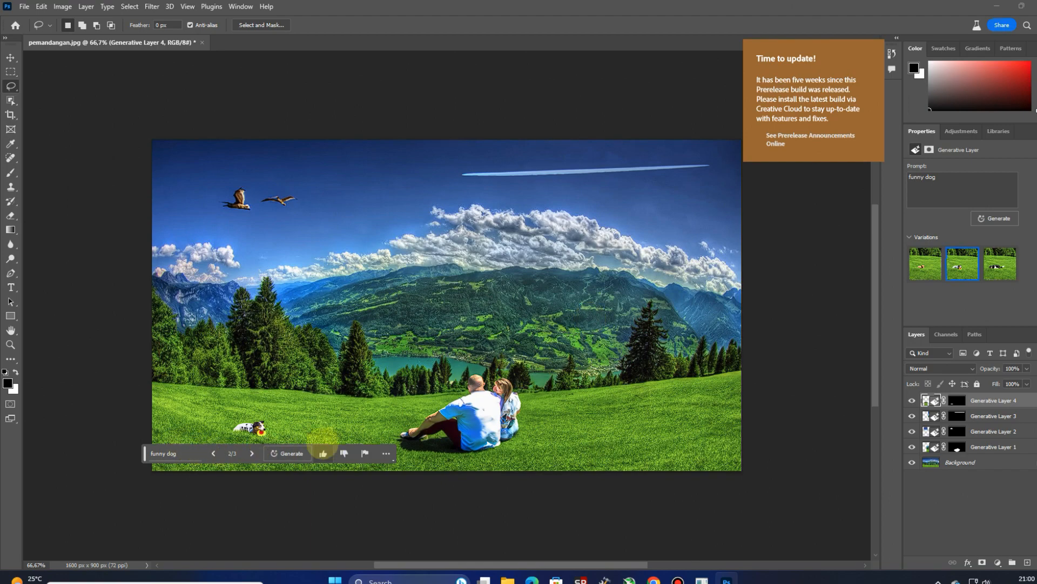
Step: Generate another set of "funny dog" variations, keep the fifth one, the black-and-white dog, and leave the layer deselected
left_click(288, 453)
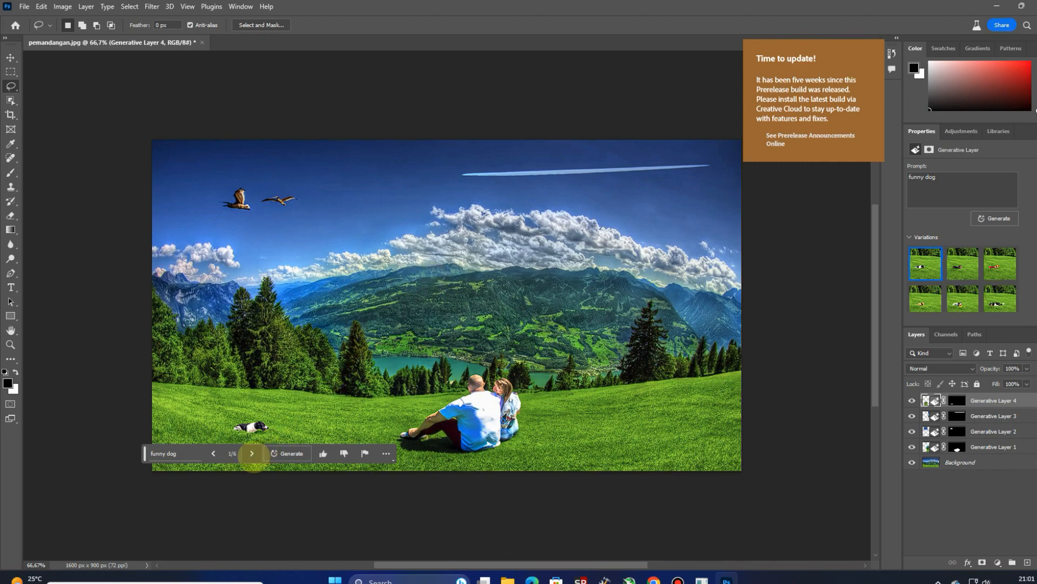
left_click(252, 453)
left_click(252, 453)
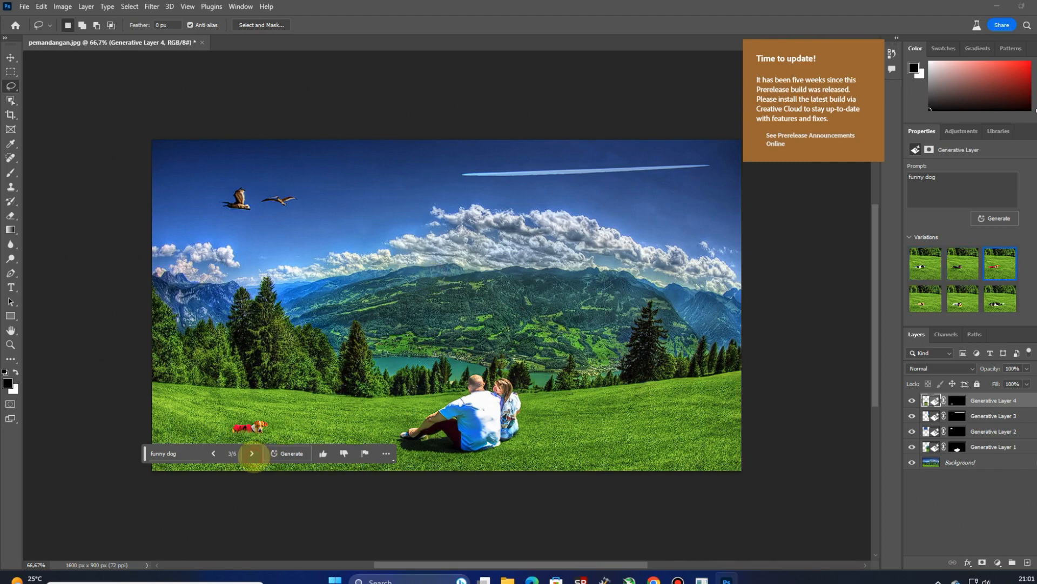
left_click(251, 454)
left_click(252, 454)
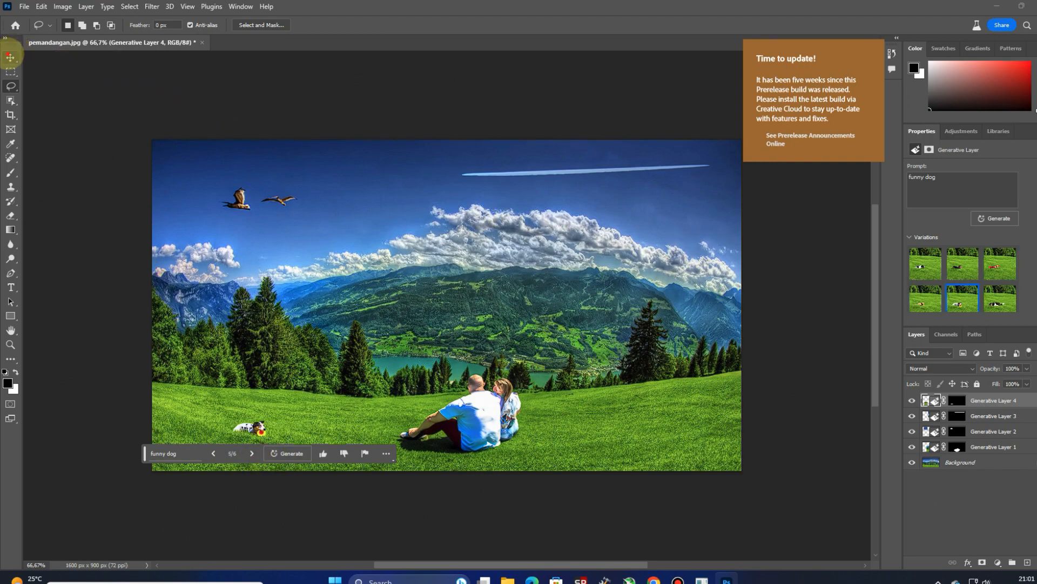
left_click(9, 56)
left_click(457, 264)
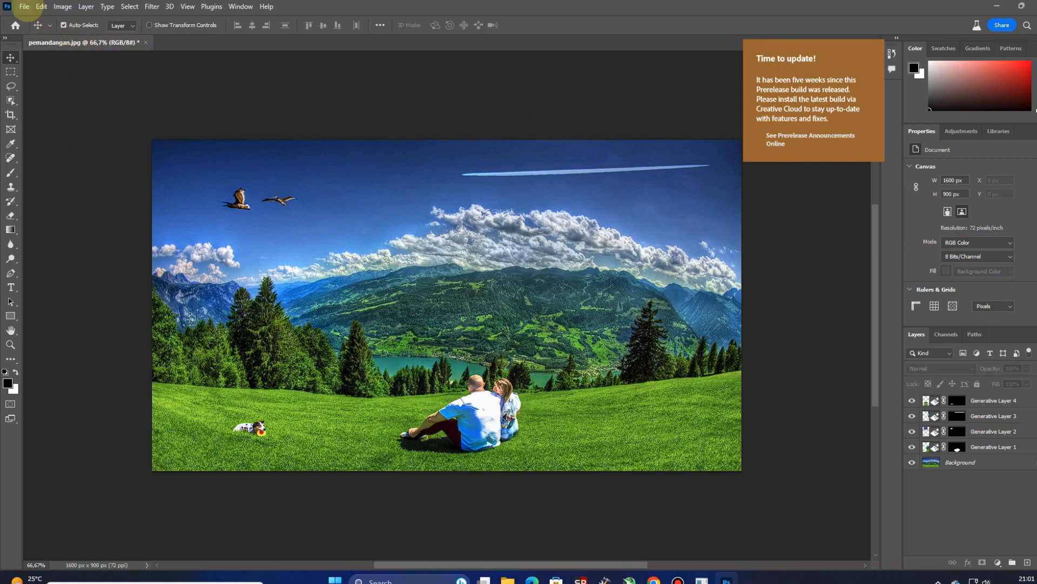
Step: Export the finished landscape through Export As with JPG as the file format
left_click(24, 6)
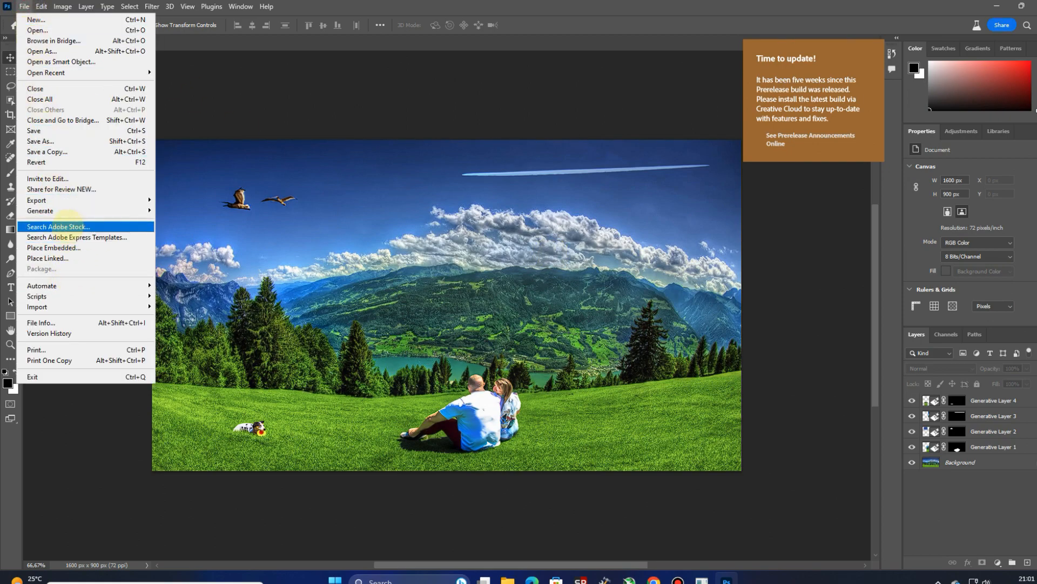
mouse_move(69, 211)
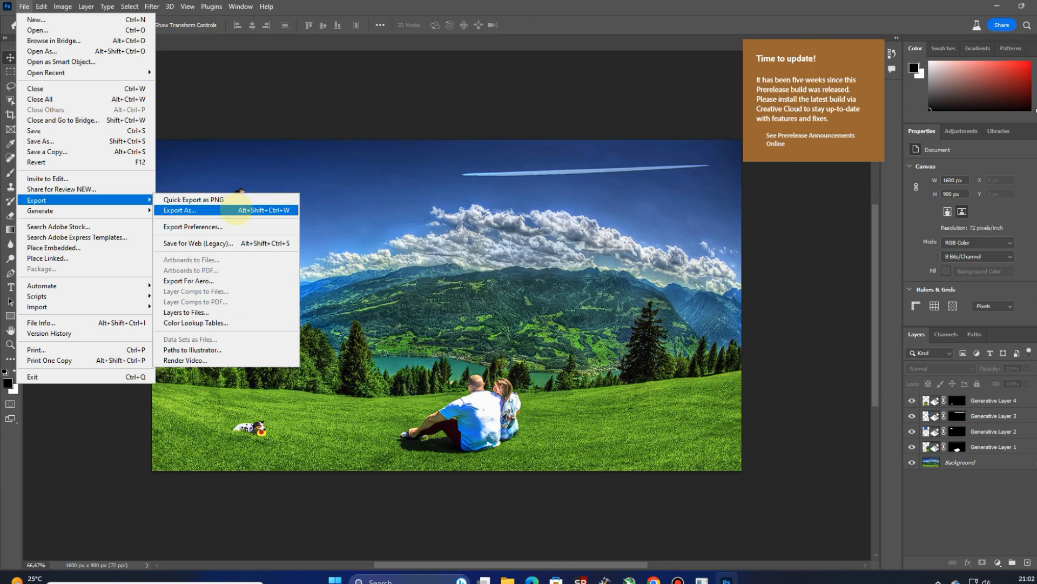
left_click(236, 210)
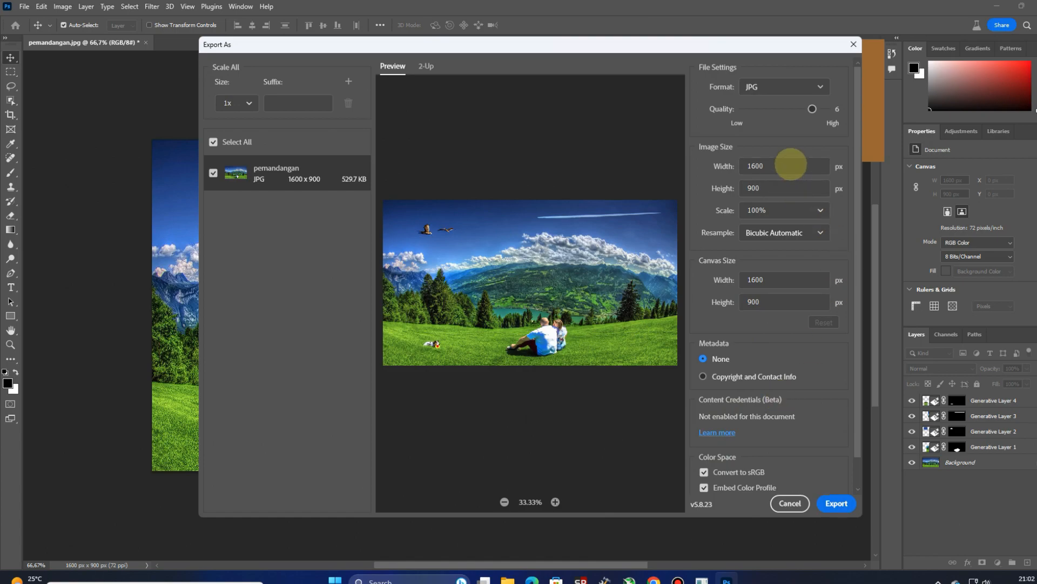
left_click(822, 86)
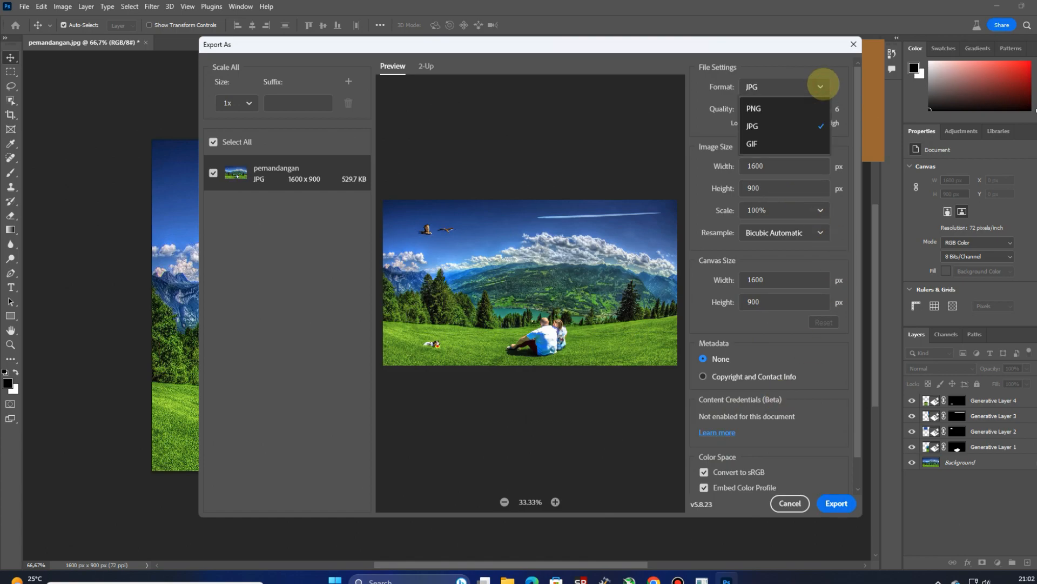
left_click(773, 125)
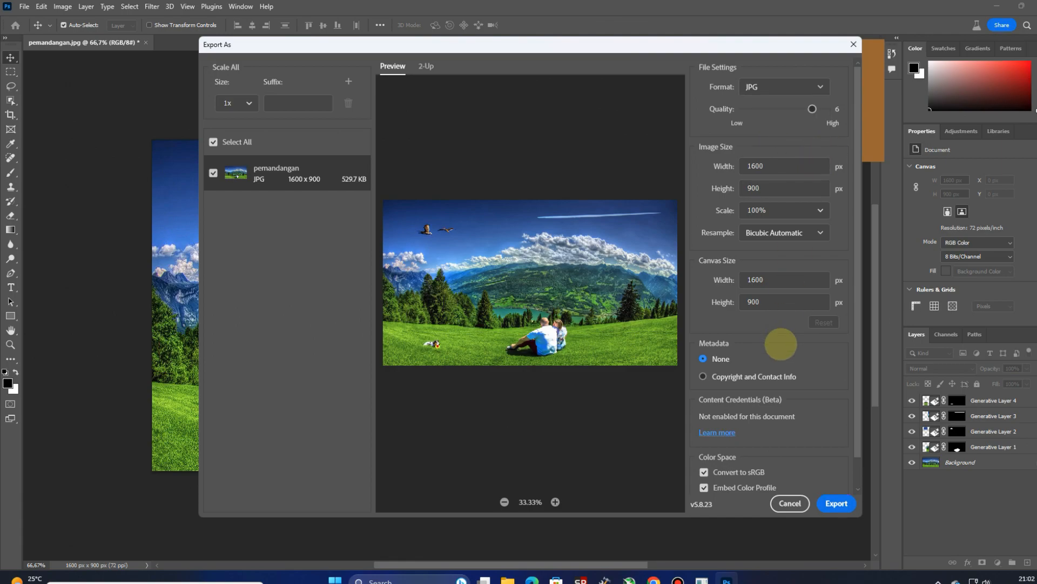
scroll(767, 346, "down", 2)
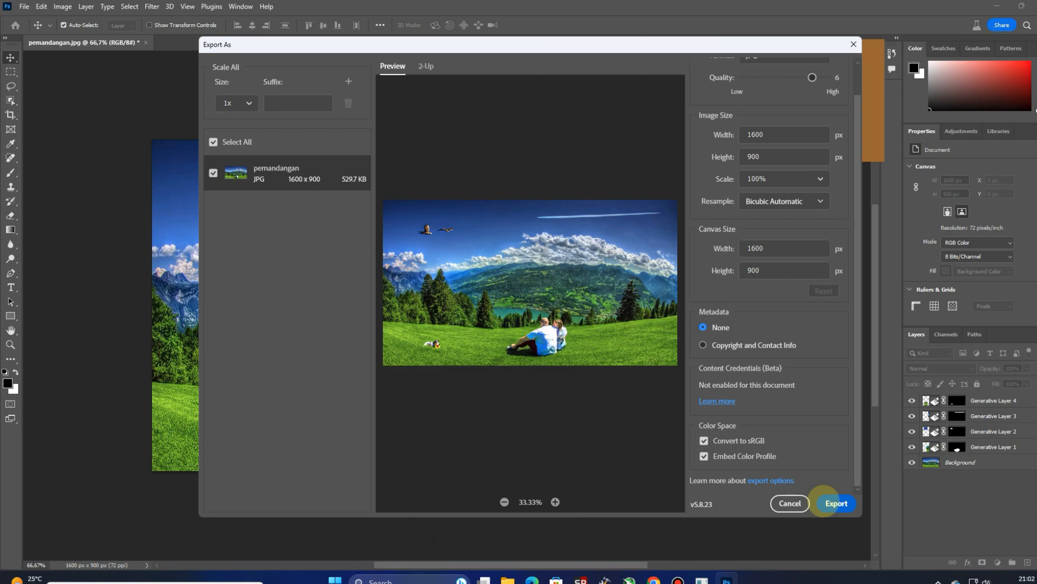
left_click(823, 502)
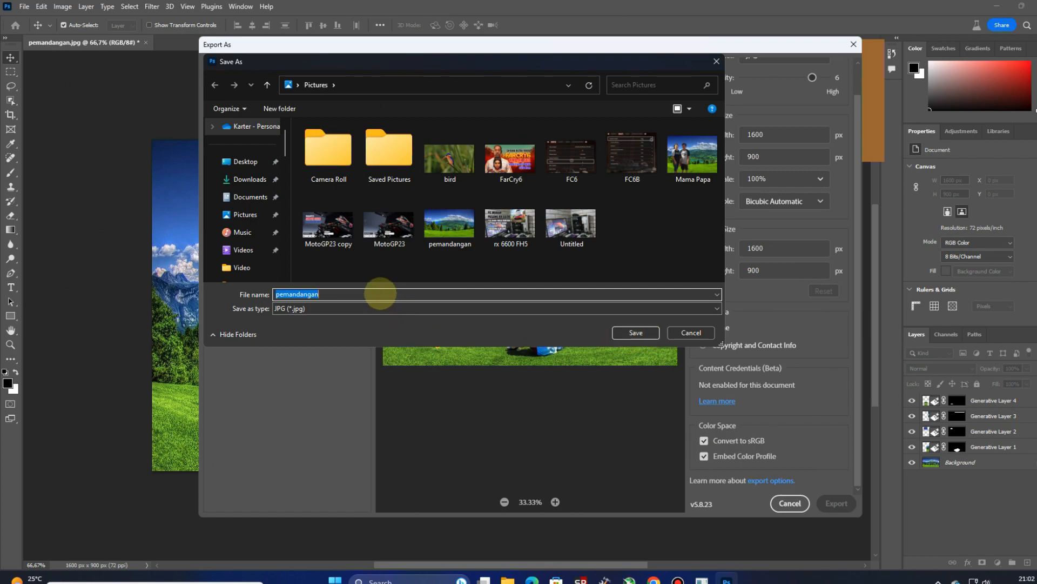
Step: Name the exported file "pemandangan copy" and save it in the Pictures folder
left_click(381, 293)
type("c")
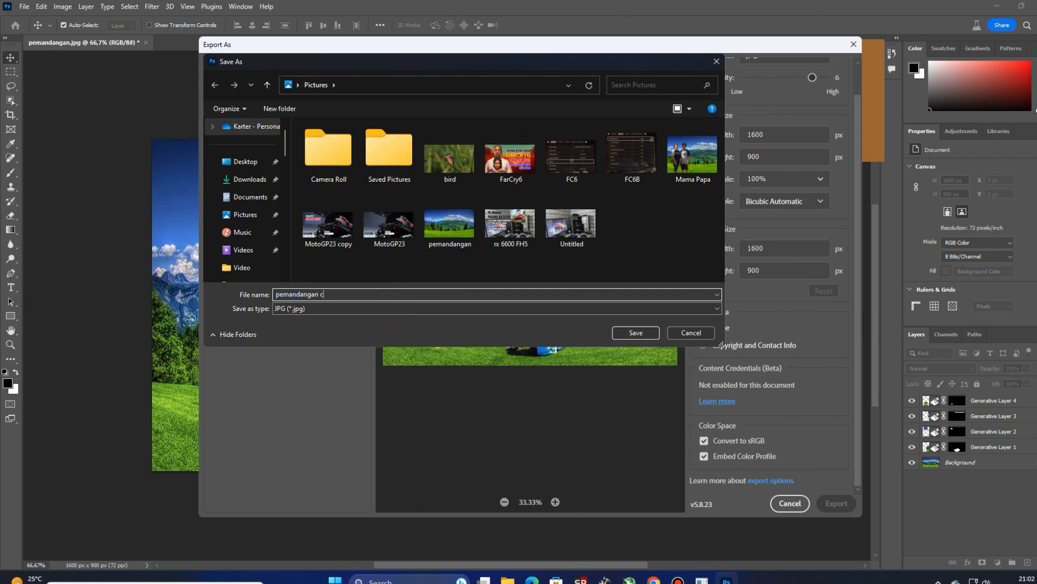
type("op")
type("y")
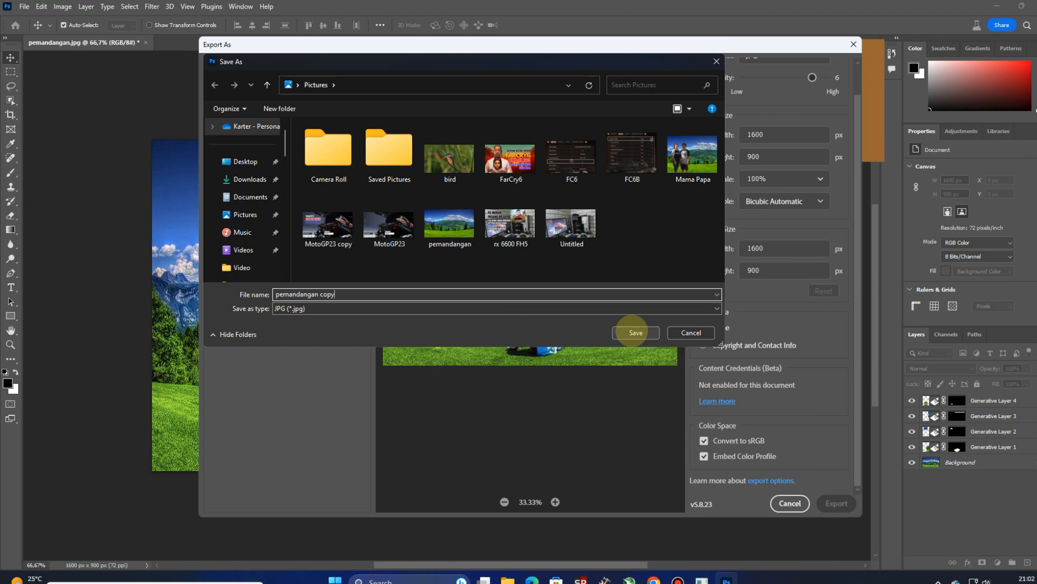
left_click(636, 332)
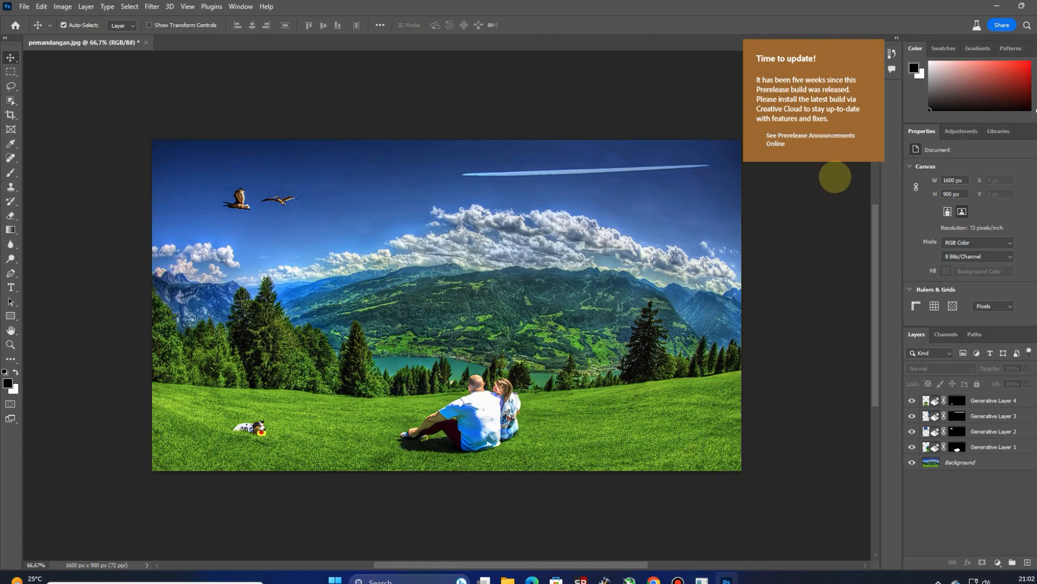
left_click(677, 580)
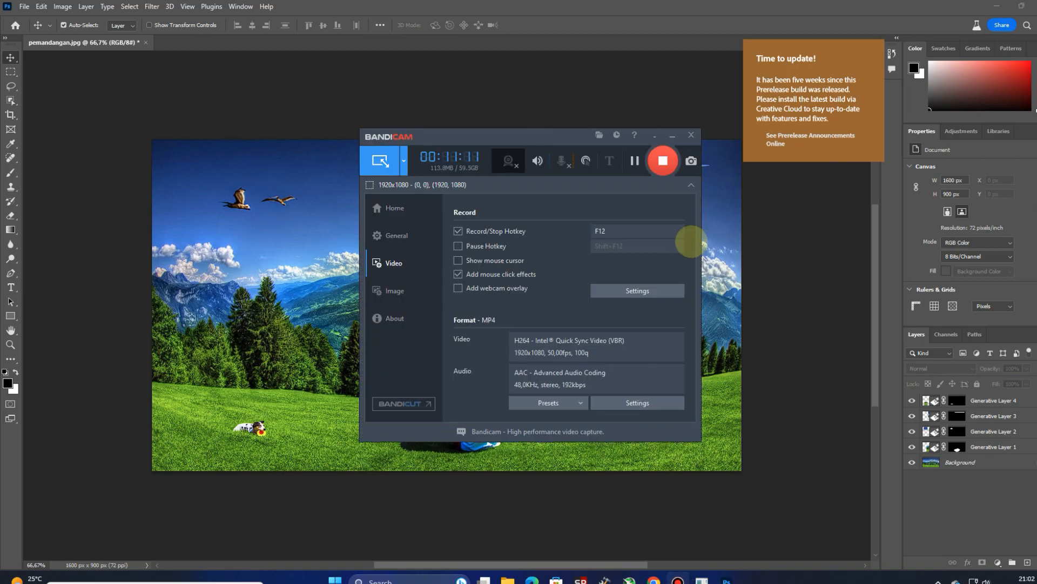
left_click(663, 160)
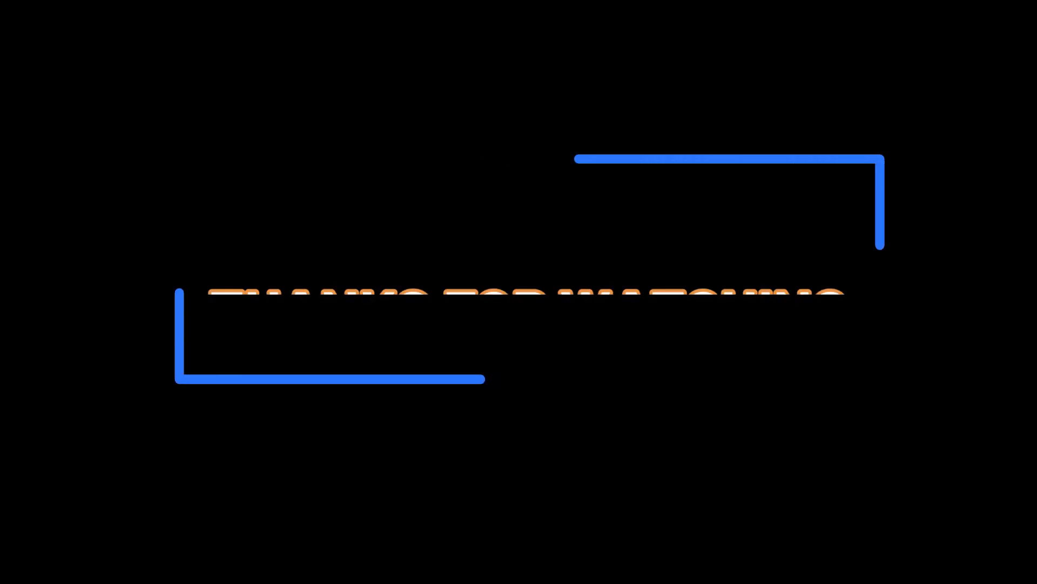